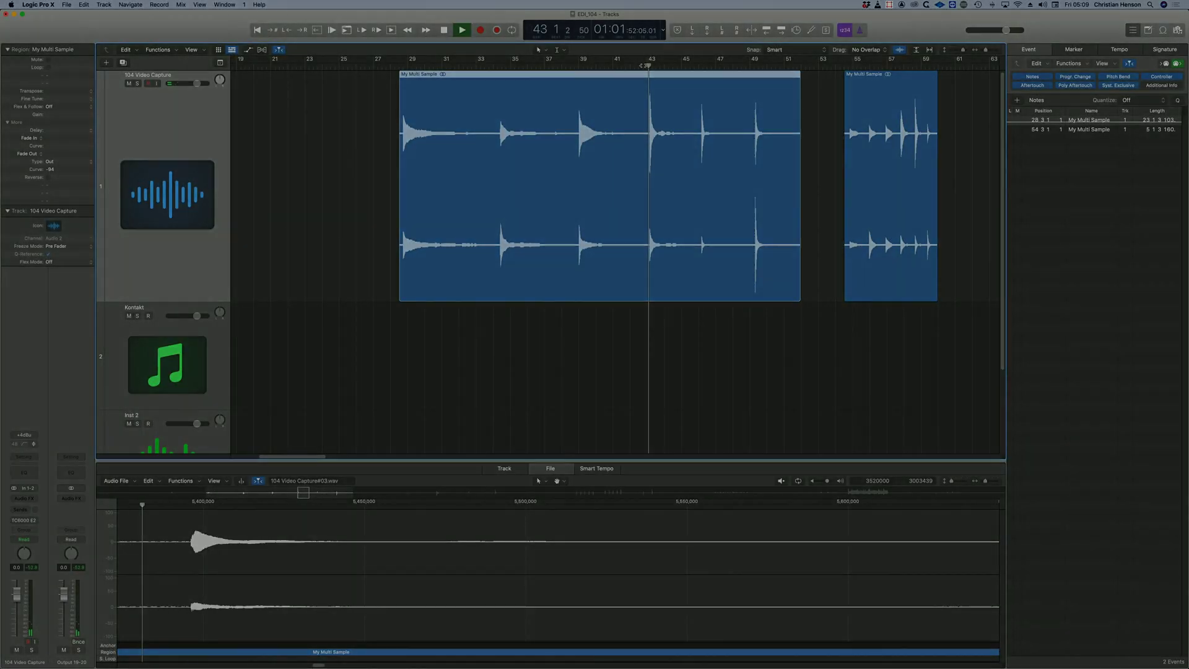
Step: Split the long My Multi Sample region by removing silence at a -28 dB threshold with a 7.0119-second minimum silence
click(400, 64)
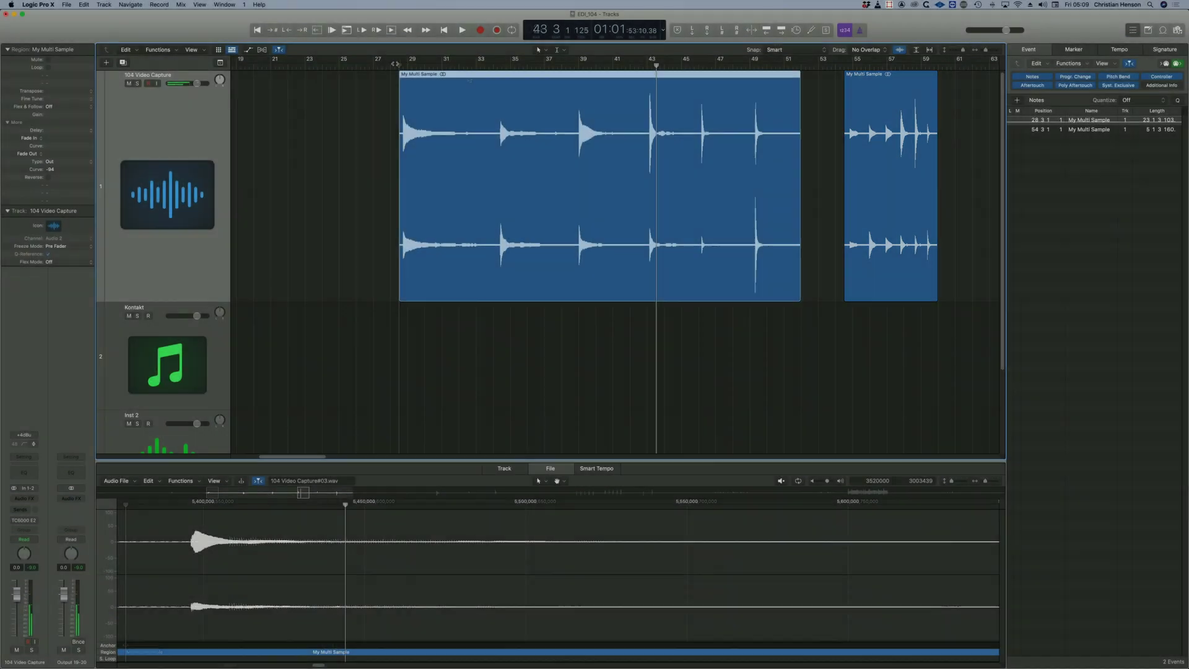
key(space)
right_click(468, 74)
click(501, 83)
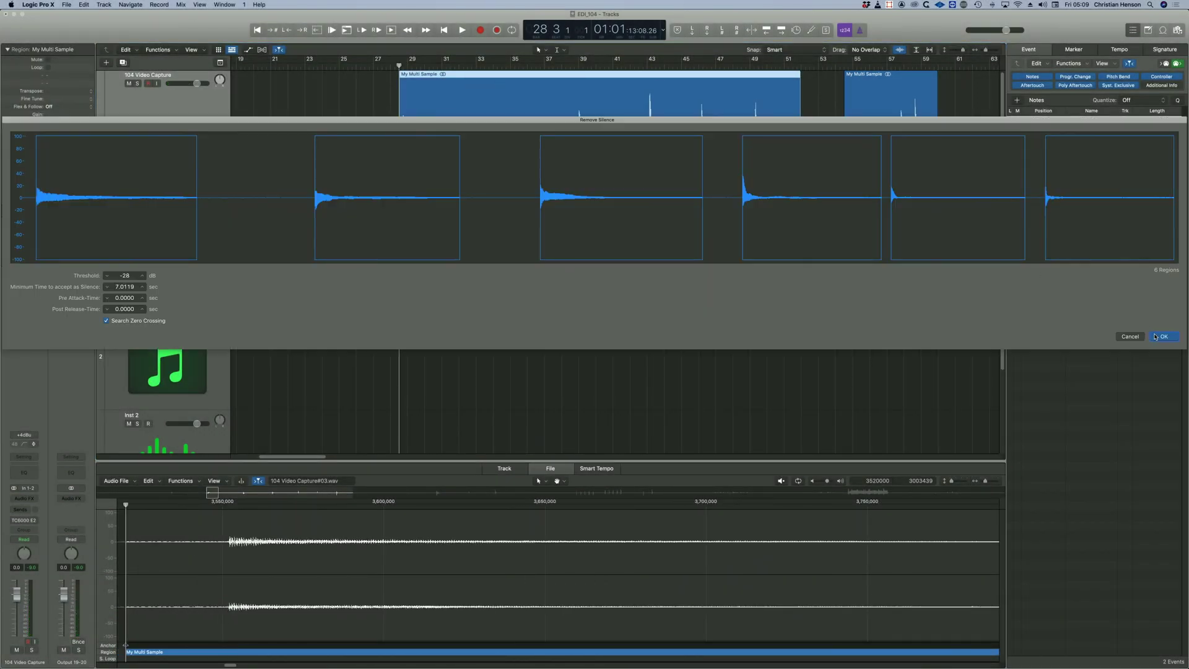
key(Return)
Step: Give the six split sample regions a fade-out of 3000 with a curved shape, and clear the selection
text(3000)
key(Return)
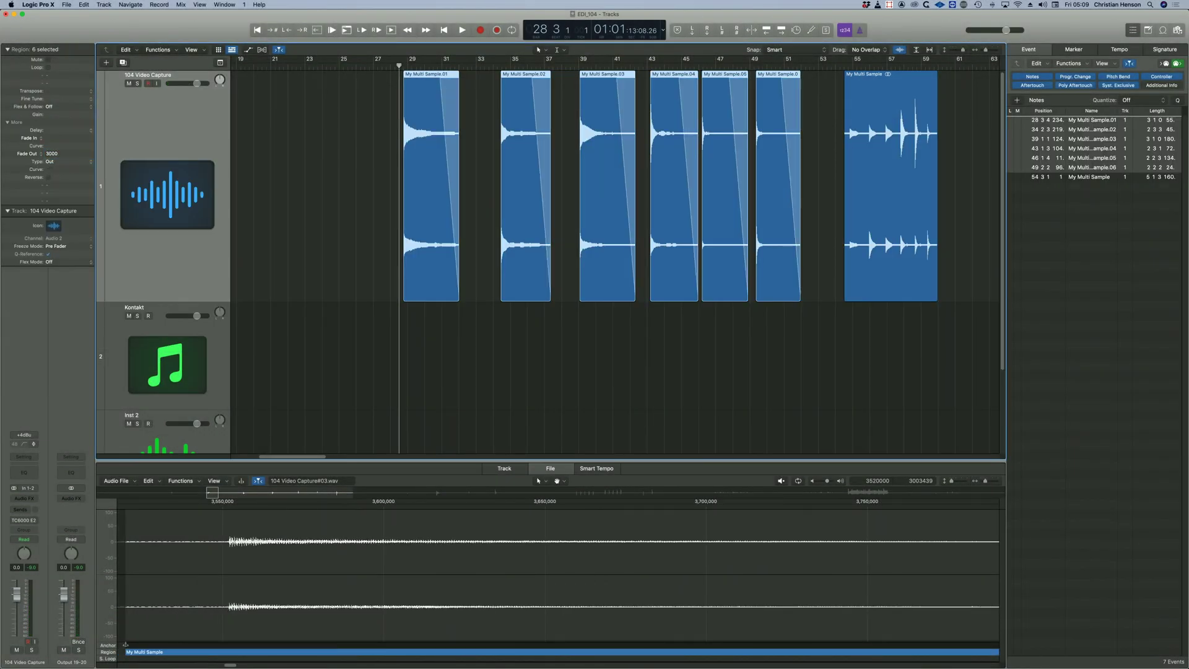
drag(56, 170, 56, 149)
scroll(690, 228, right, 10)
click(690, 229)
scroll(625, 161, left, 3)
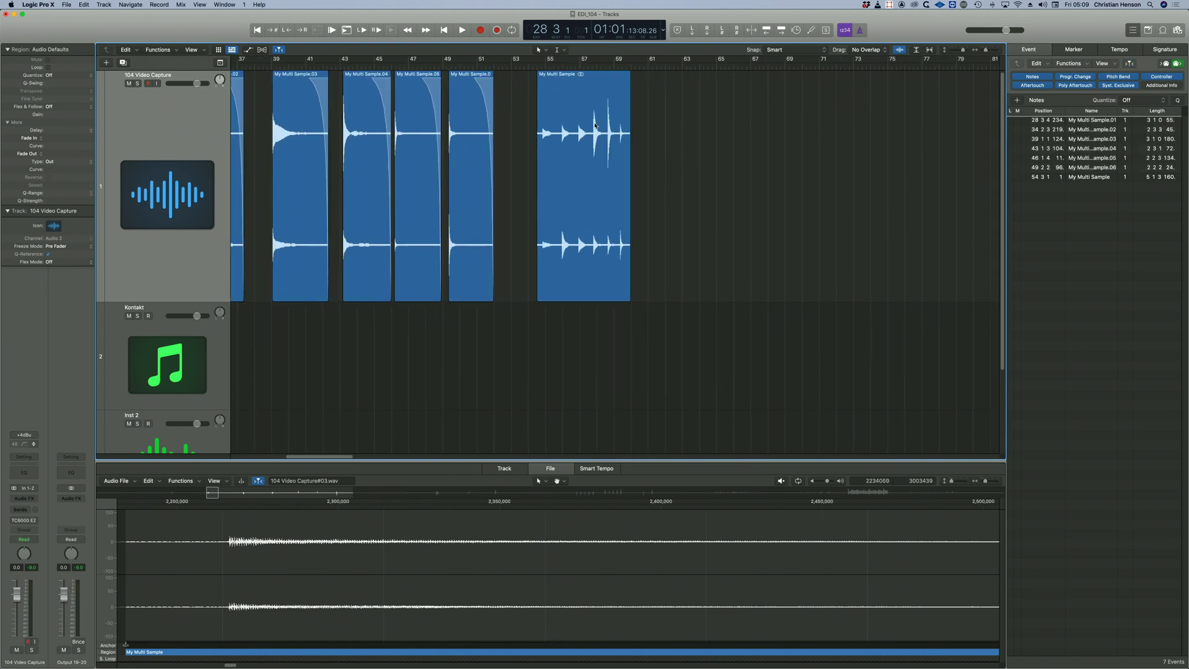
Step: Rename the remaining unsplit region as My Multi Sample RT
super+click(598, 74)
text(RT)
key(Return)
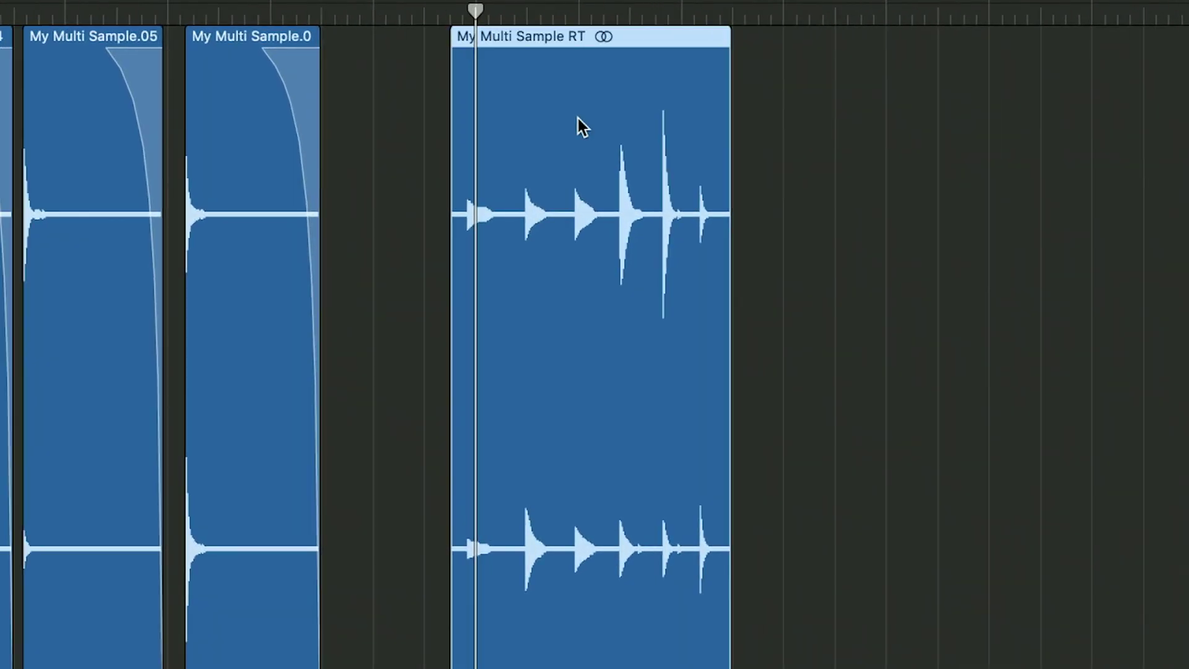
Step: Trim the start of the My Multi Sample RT material to the point where each note is released
key(super+Right)
key(super+Right)
key(super+Right)
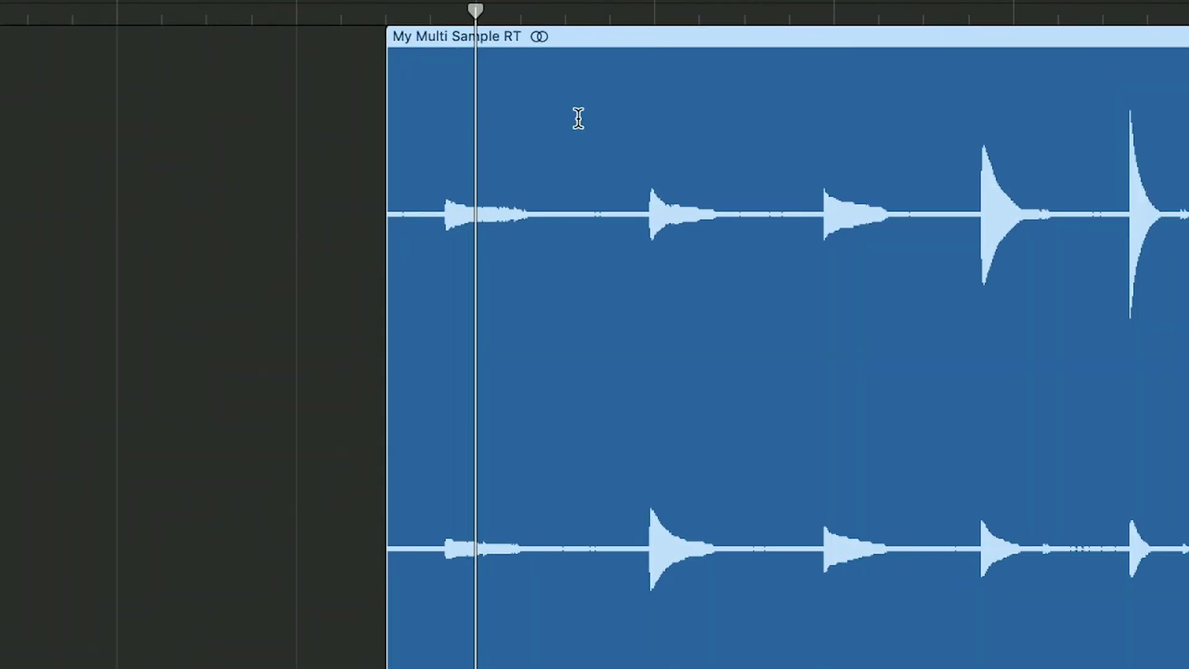
key(super+Right)
key(super+Right)
scroll(582, 115, right, 8)
scroll(582, 116, left, 8)
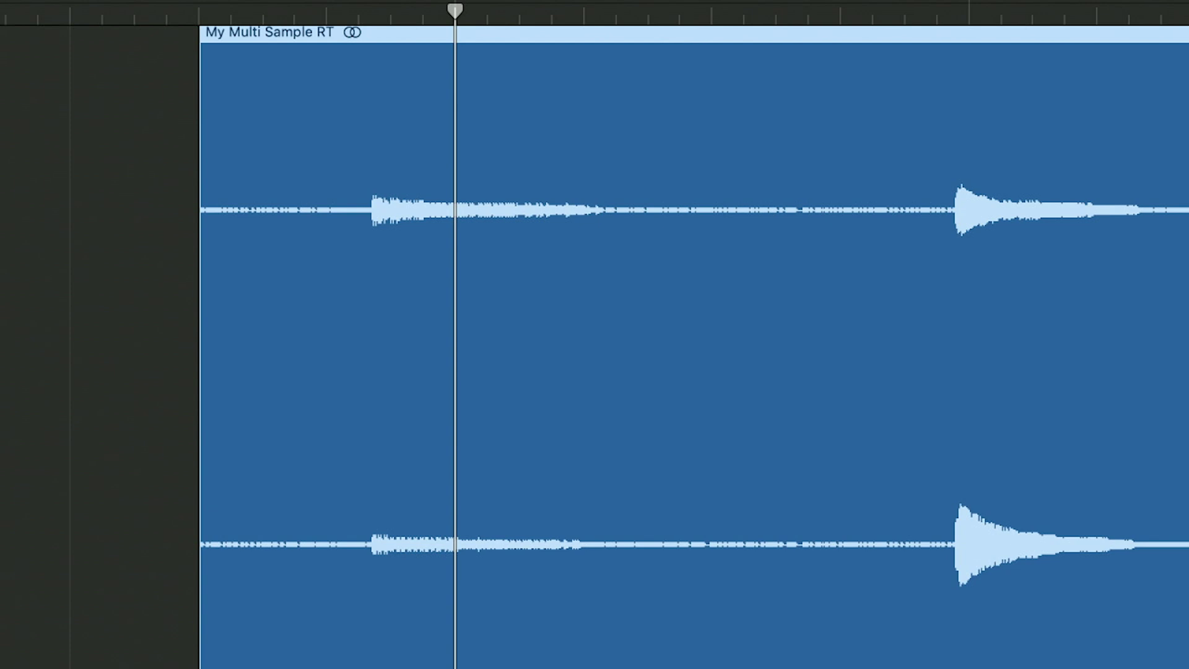
key(super+equal)
key(super+equal)
key(super+minus)
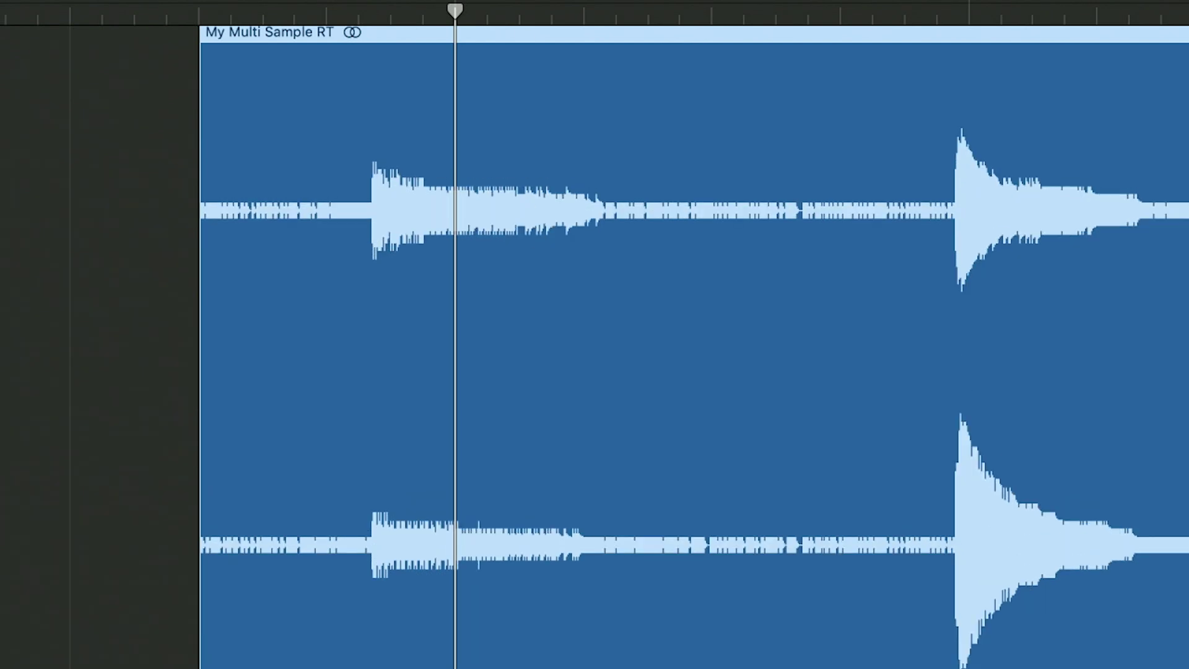
key(super+minus)
key(super+minus)
key(super+minus)
key(super+equal)
key(super+equal)
key(super+equal)
click(513, 13)
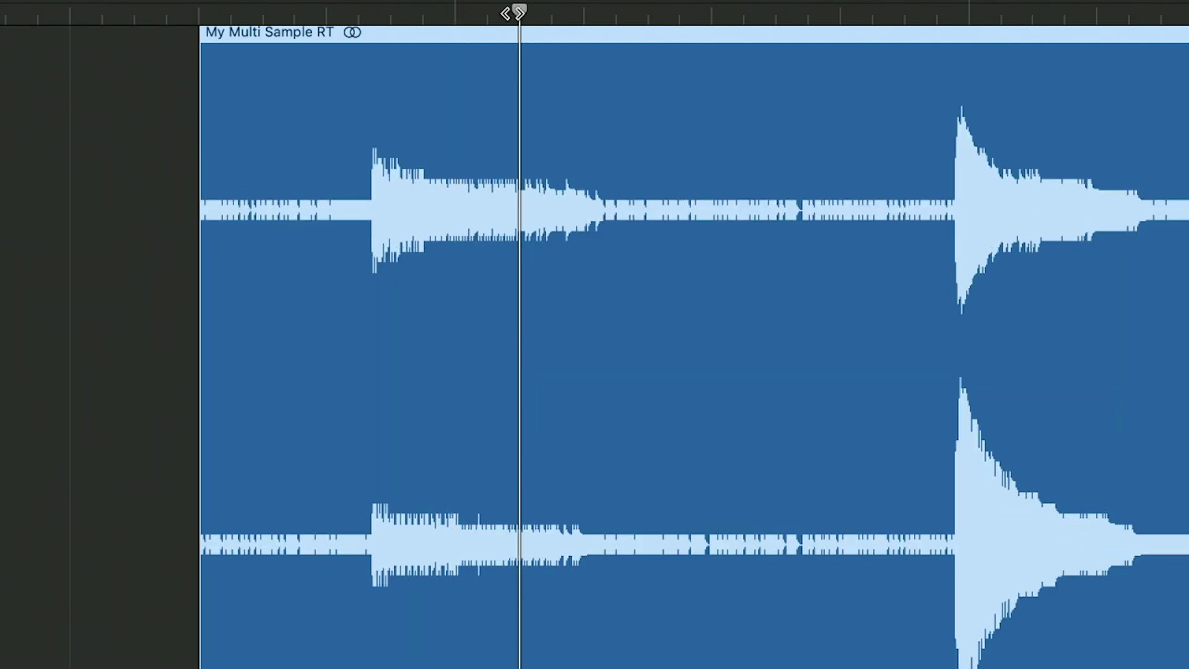
click(543, 14)
drag(544, 15, 558, 15)
key(alt+bracketleft)
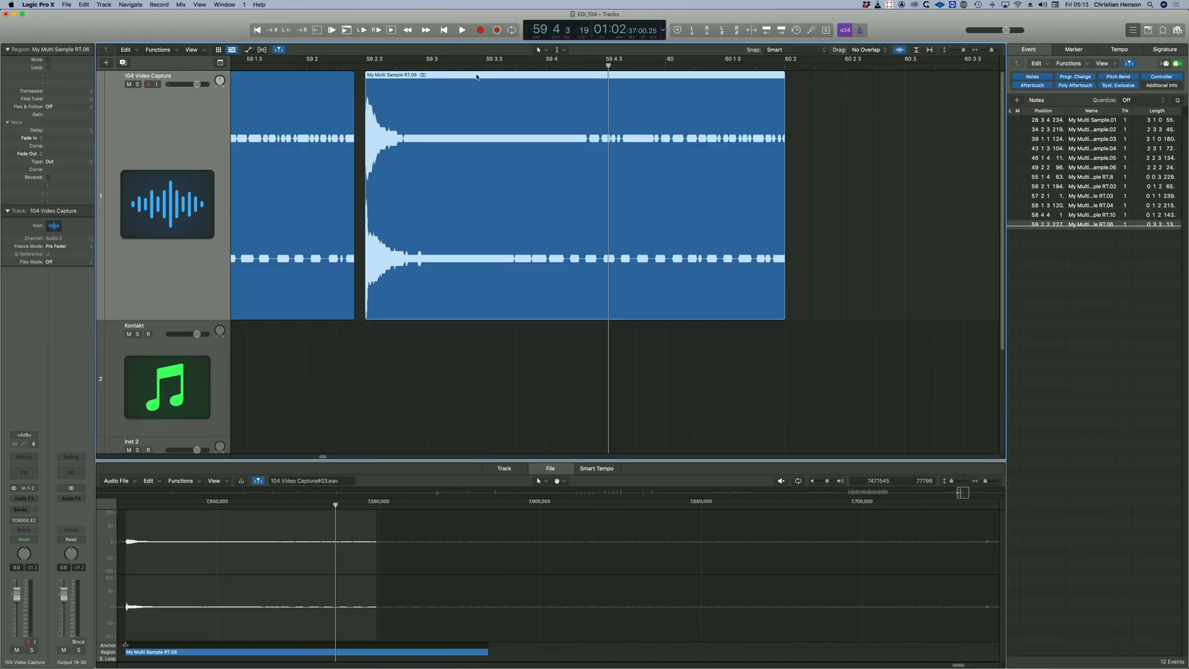
key(alt+bracketleft)
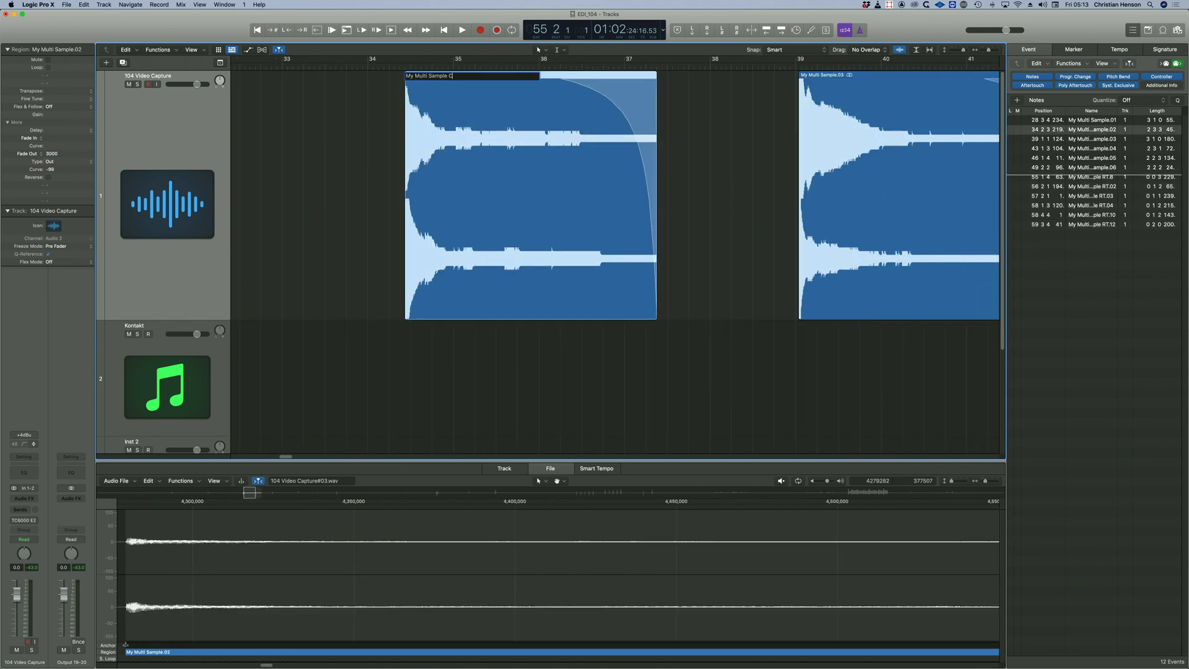
Step: Rename the successive sustained-note regions as My Multi Sample C1 through My Multi Sample C5
text(1)
key(Tab)
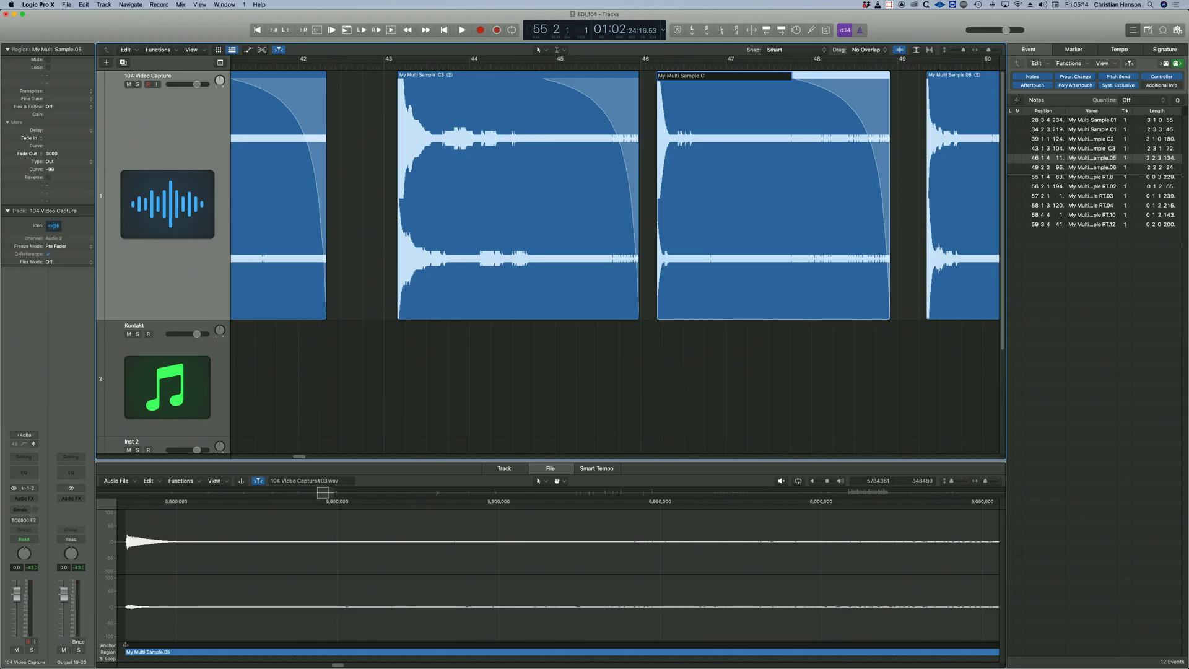
text(4)
key(Tab)
text(5)
key(Tab)
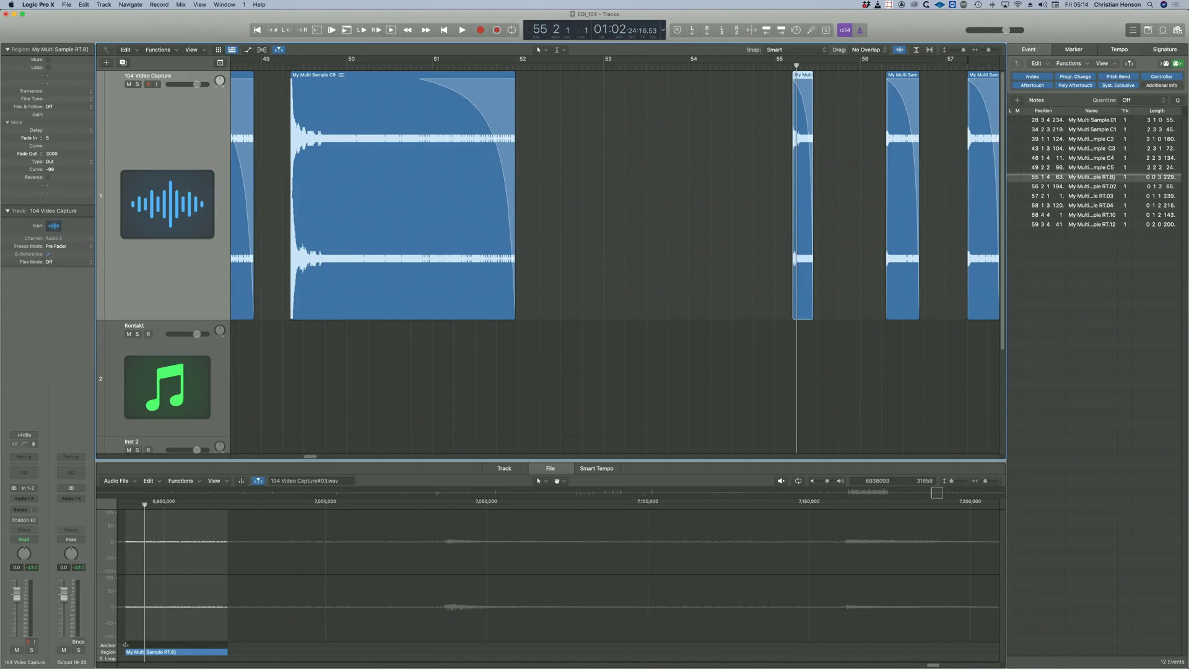
key(Return)
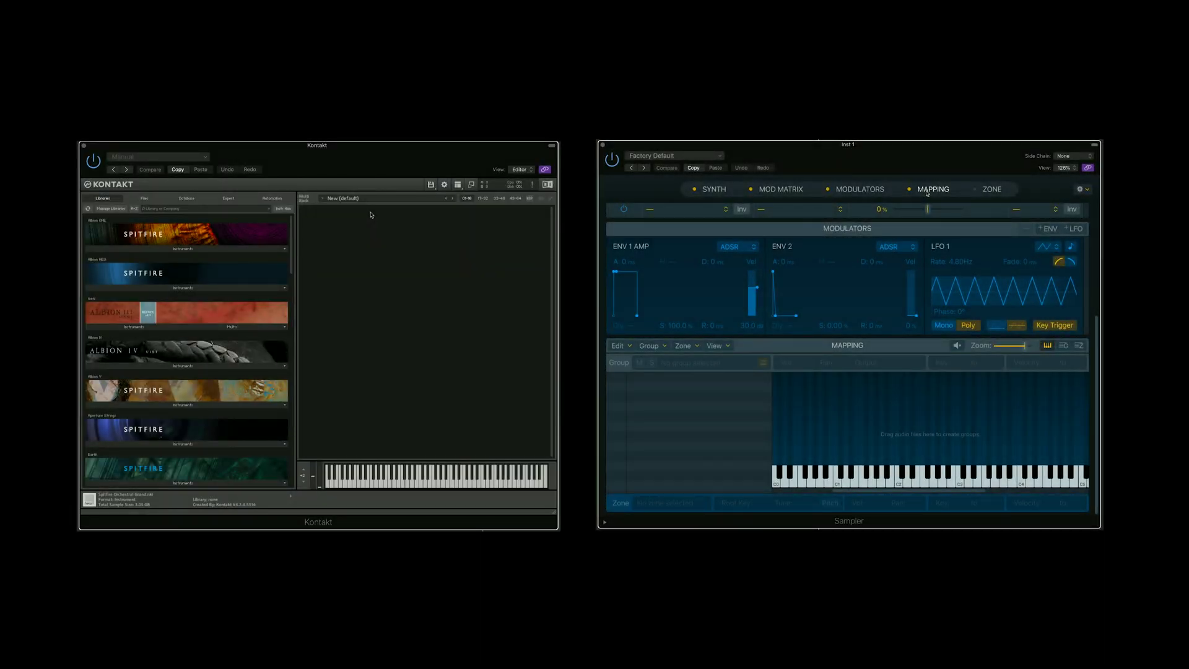
Step: Create a new Kontakt instrument, show its Mapping and Group Editors, and name its group Note On
double_click(371, 212)
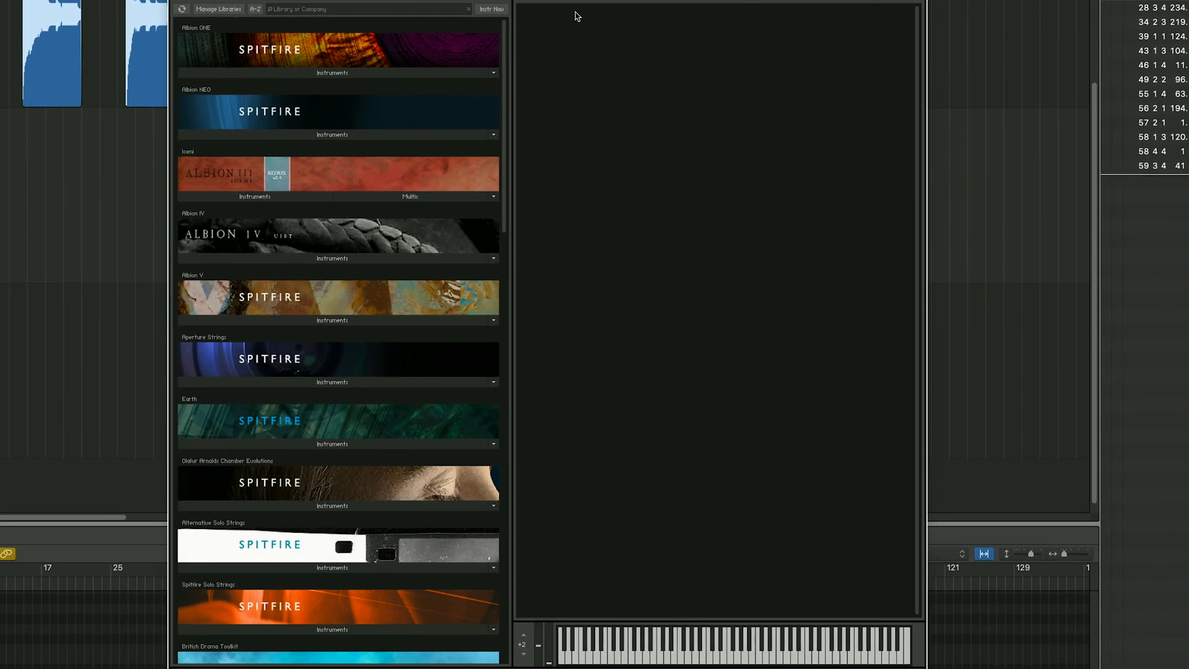
double_click(576, 16)
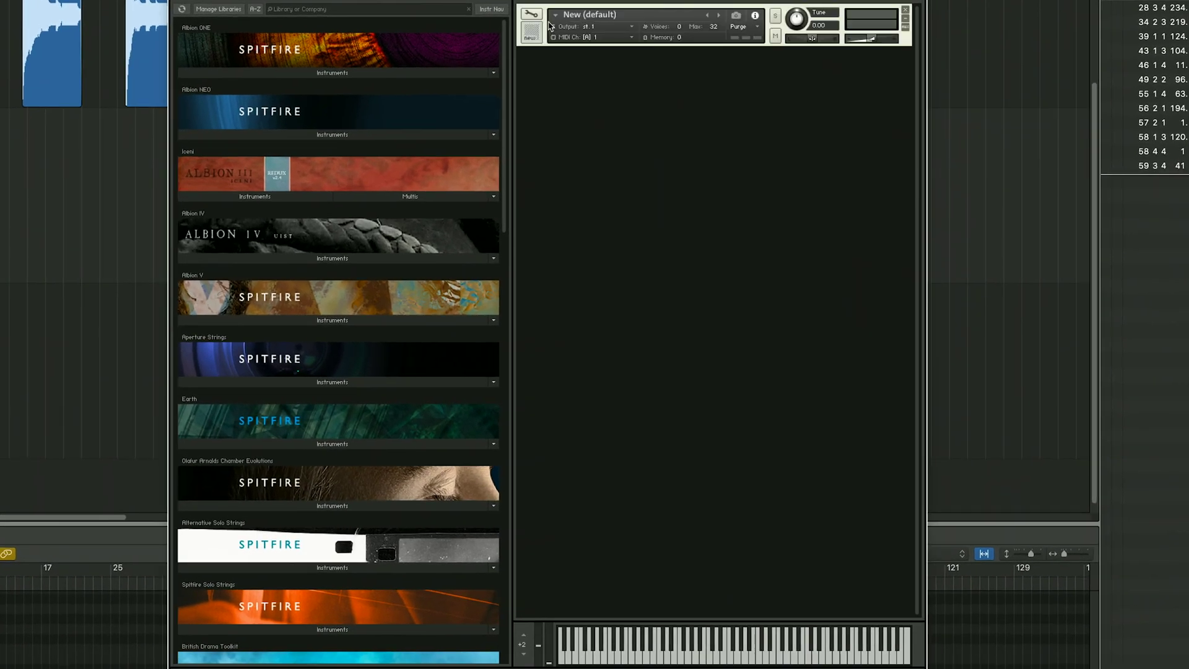
click(531, 16)
click(696, 57)
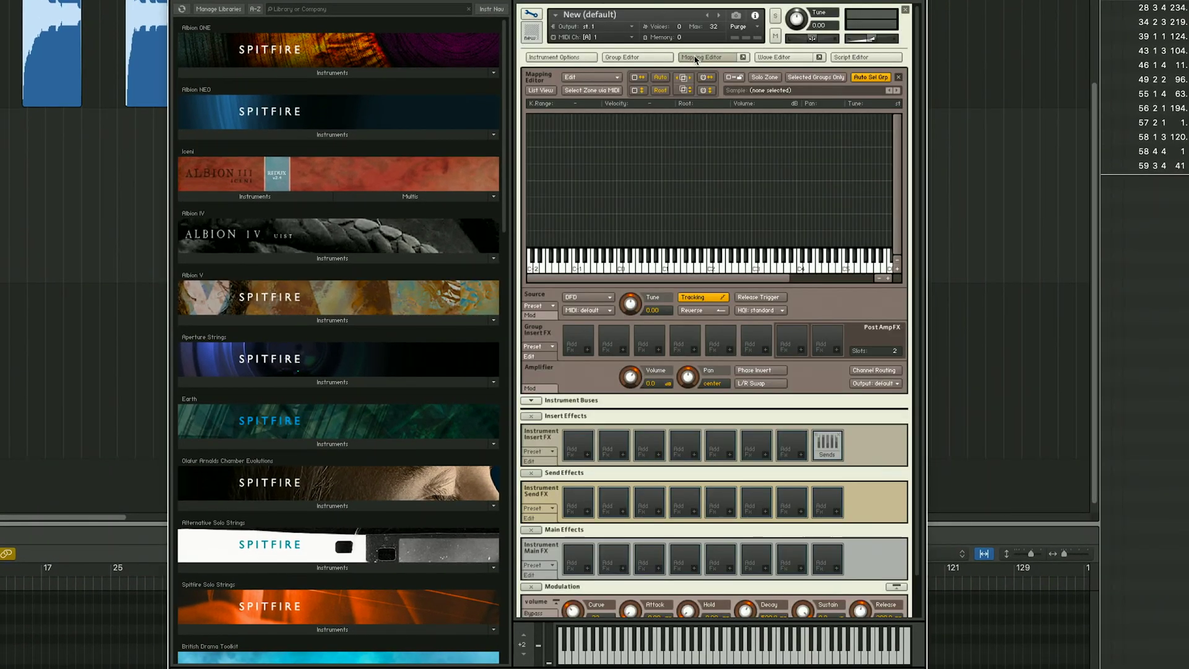
click(629, 58)
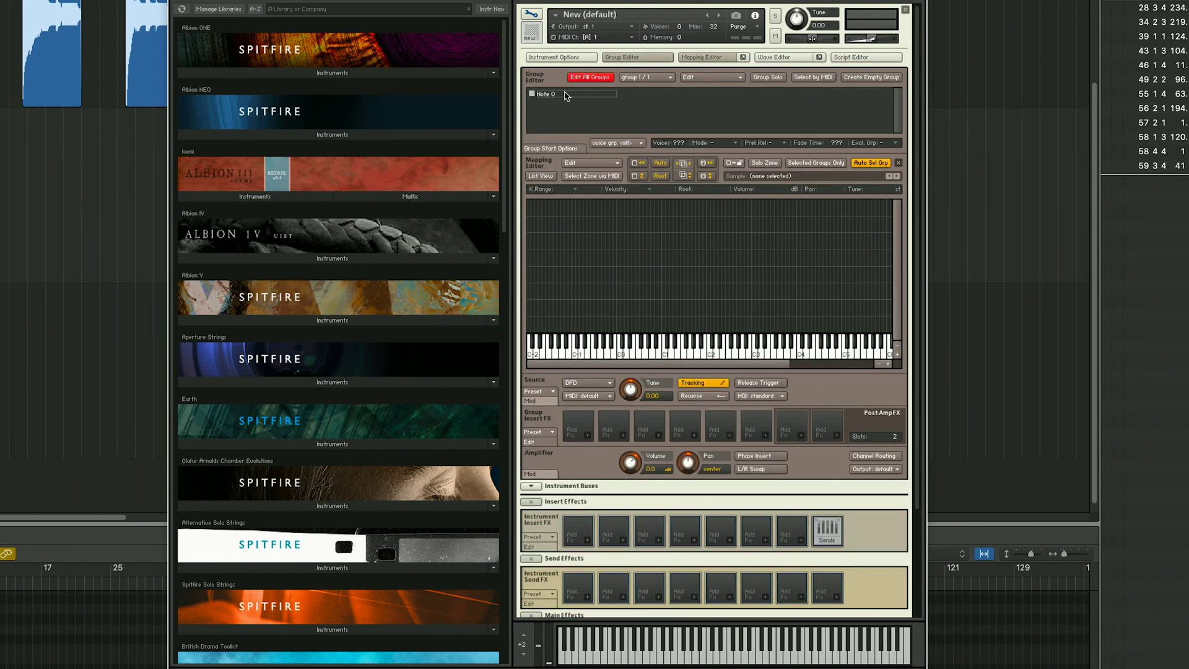
Step: Switch to Finder and add My Multi Sample C1.wav through C6.wav to the Note On group's mapping in Kontakt
key(super+Tab)
click(560, 449)
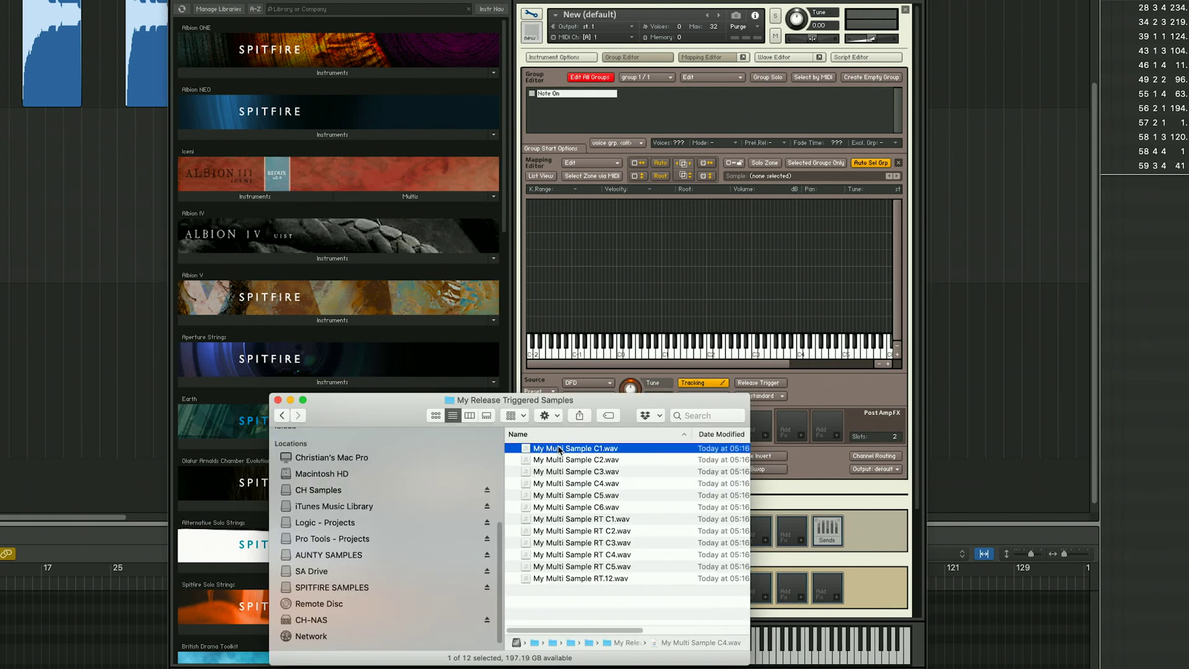
shift+click(592, 508)
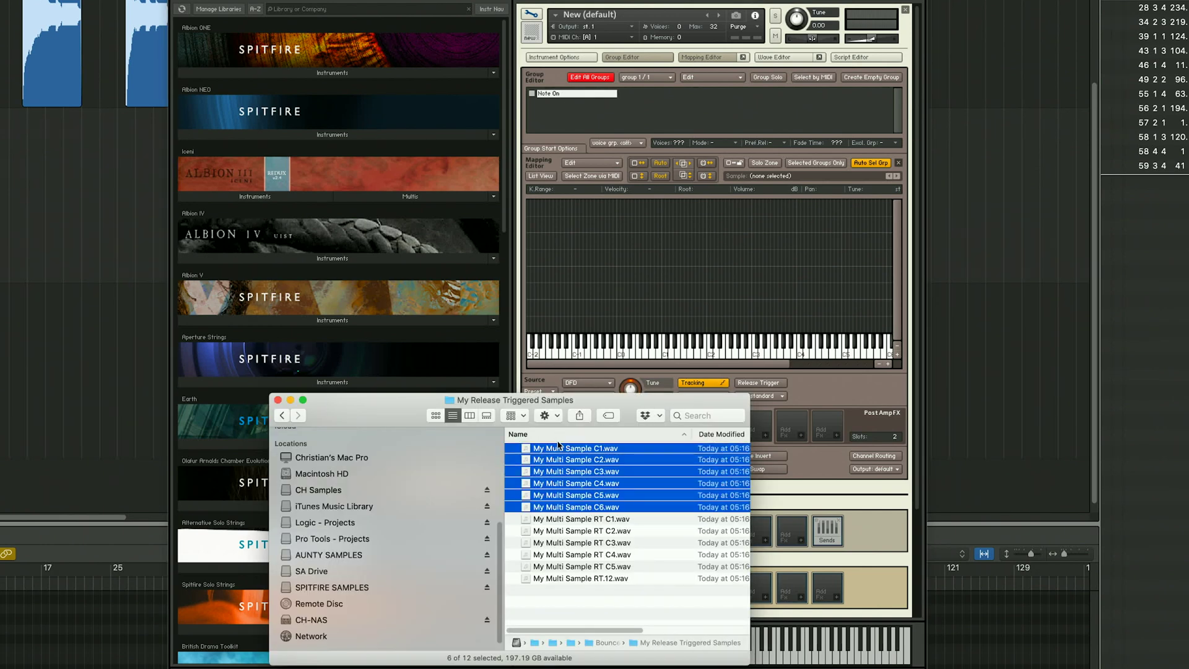
drag(633, 423, 851, 312)
click(625, 271)
Step: Auto-map the Note On zones from their file names, with the note-name token set to Single Key
right_click(661, 295)
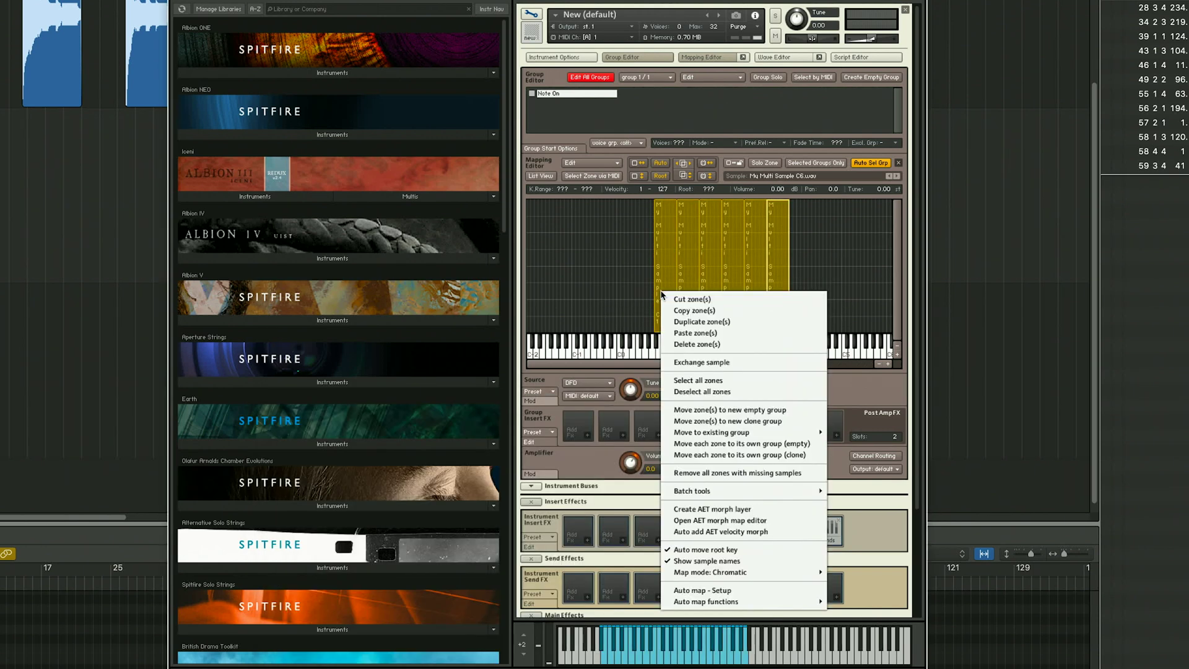
click(730, 592)
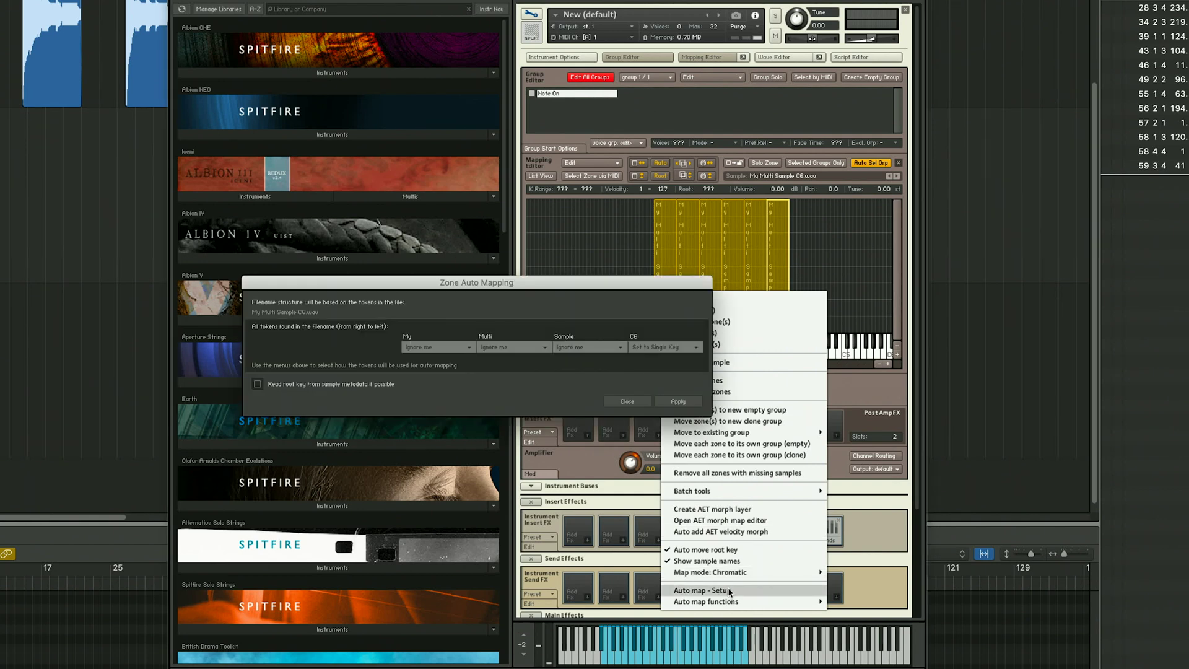
click(680, 403)
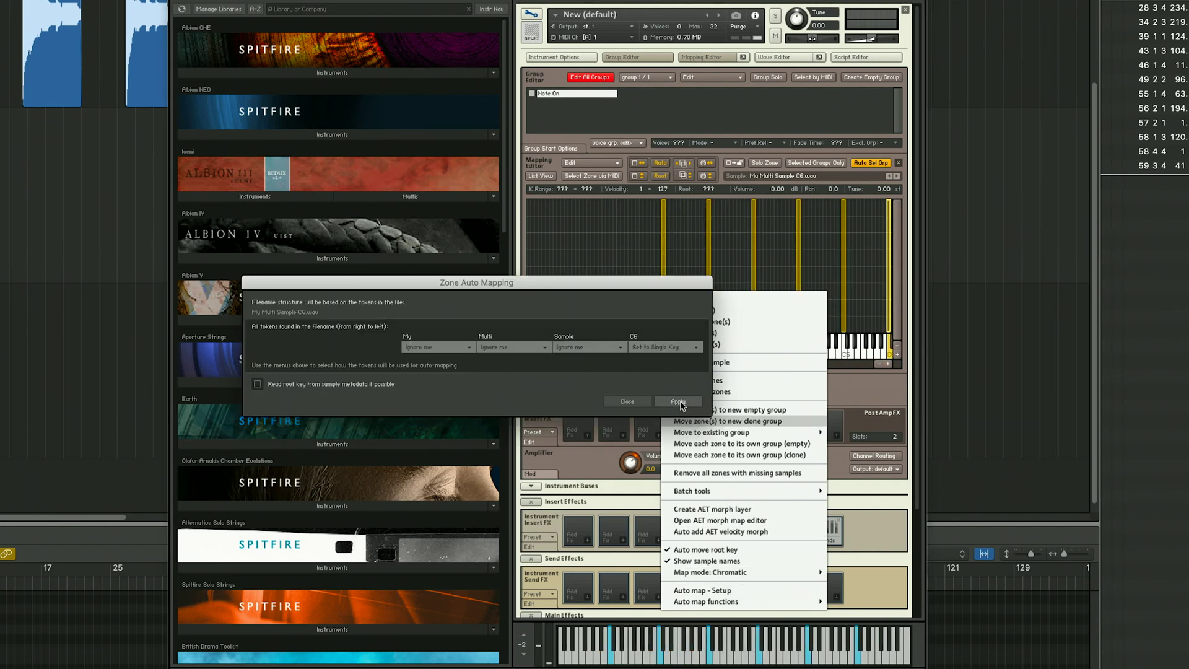
click(628, 401)
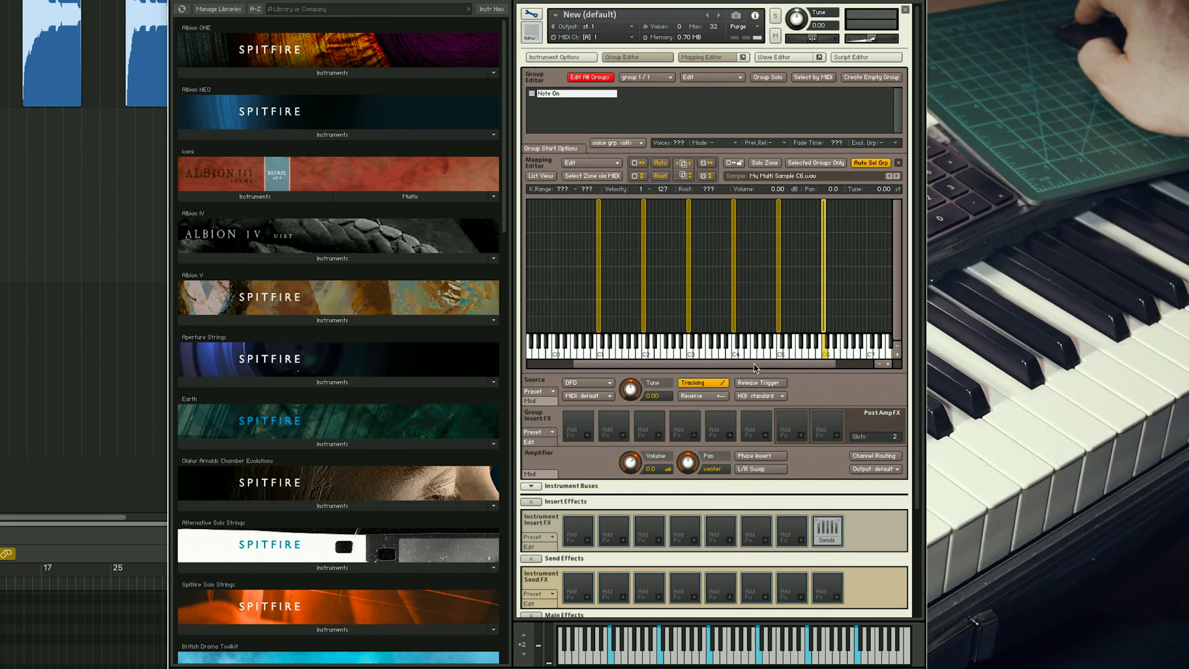
Step: Auto-spread the key ranges of the six Note On zones via their root keys
click(588, 301)
right_click(588, 300)
mouse_move(651, 607)
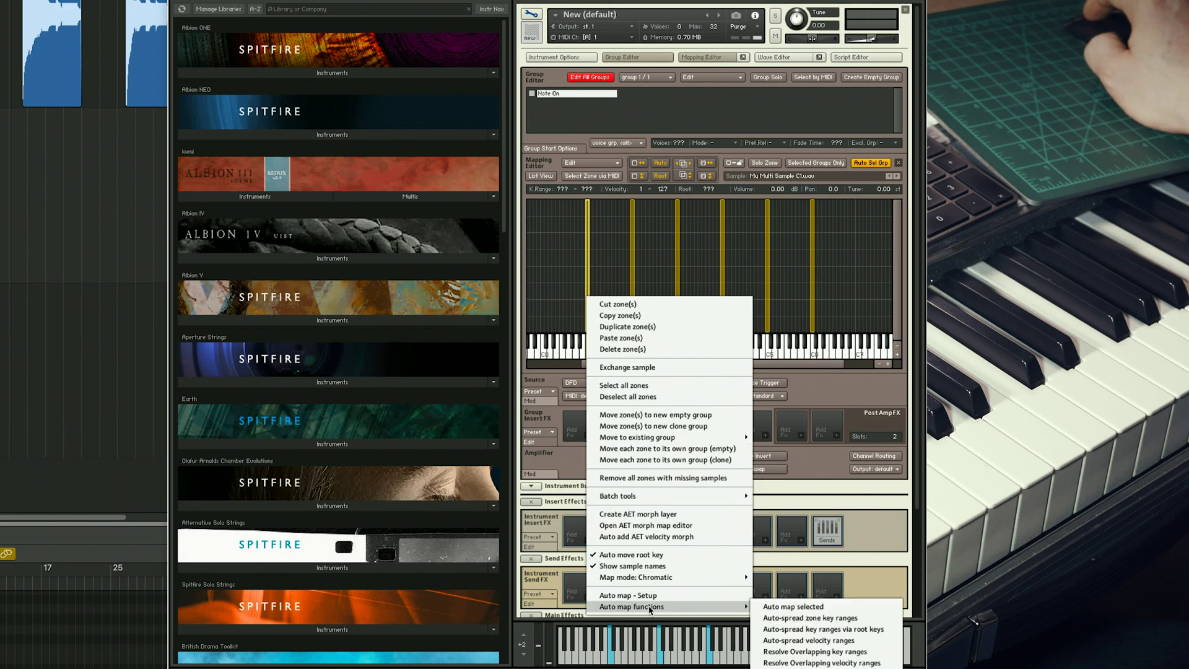
click(823, 629)
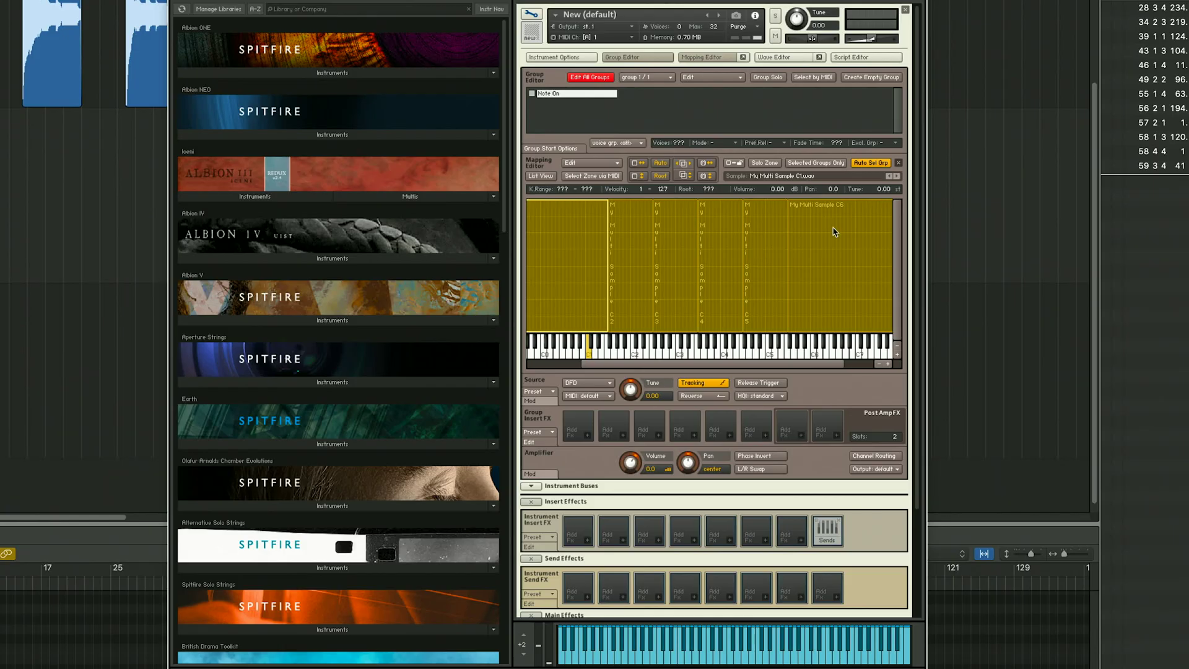
Step: Add a second group named Note Off, and limit the Mapping Editor to selected groups only with Note Off selected
drag(918, 221, 924, 474)
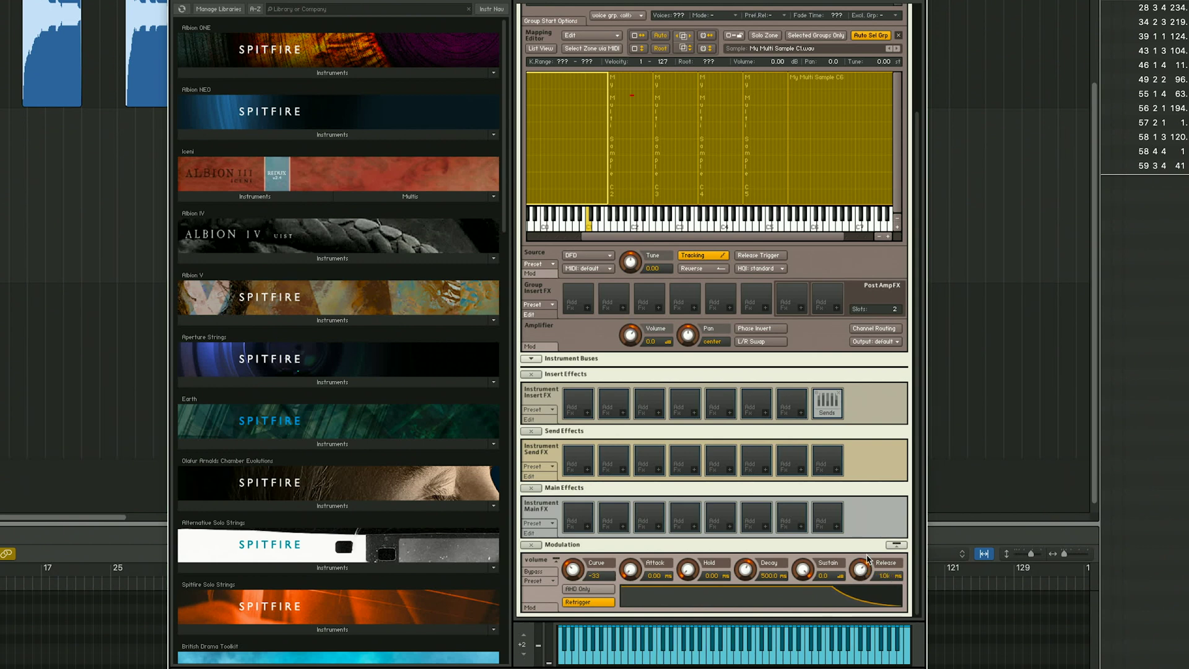
scroll(625, 110, up, 5)
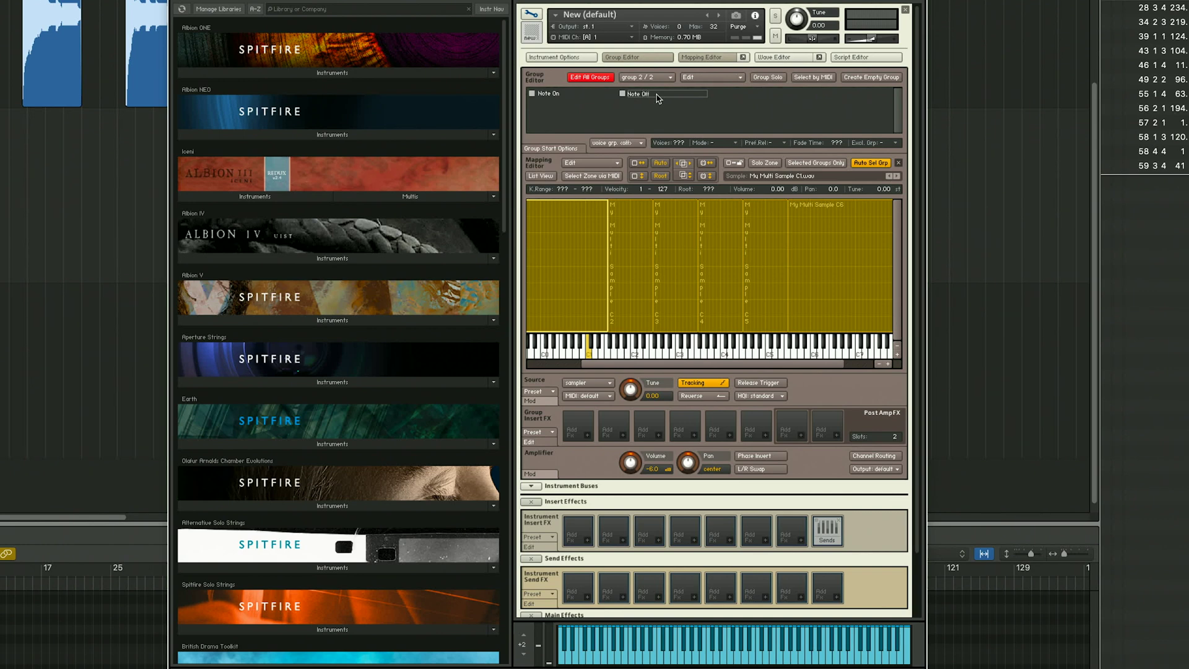
click(658, 96)
scroll(659, 114, down, 1)
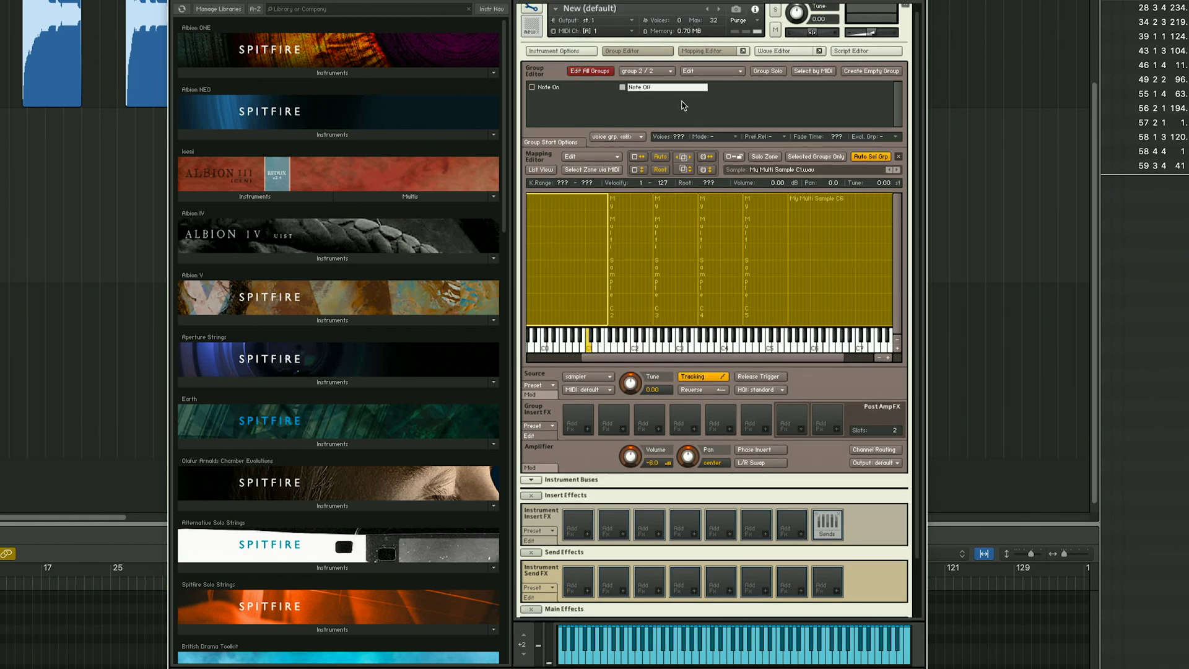
click(809, 158)
click(552, 88)
click(641, 89)
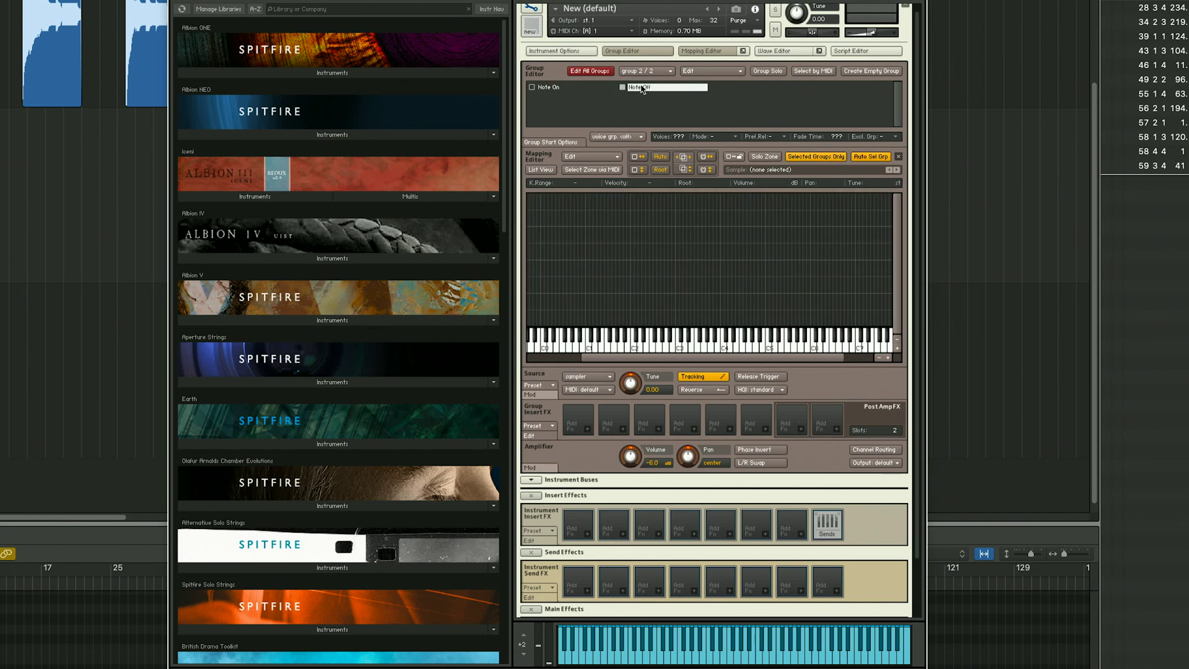
Step: Add My Multi Sample RT C1.wav through RT C6.wav from Finder to the Note Off group's mapping
click(603, 520)
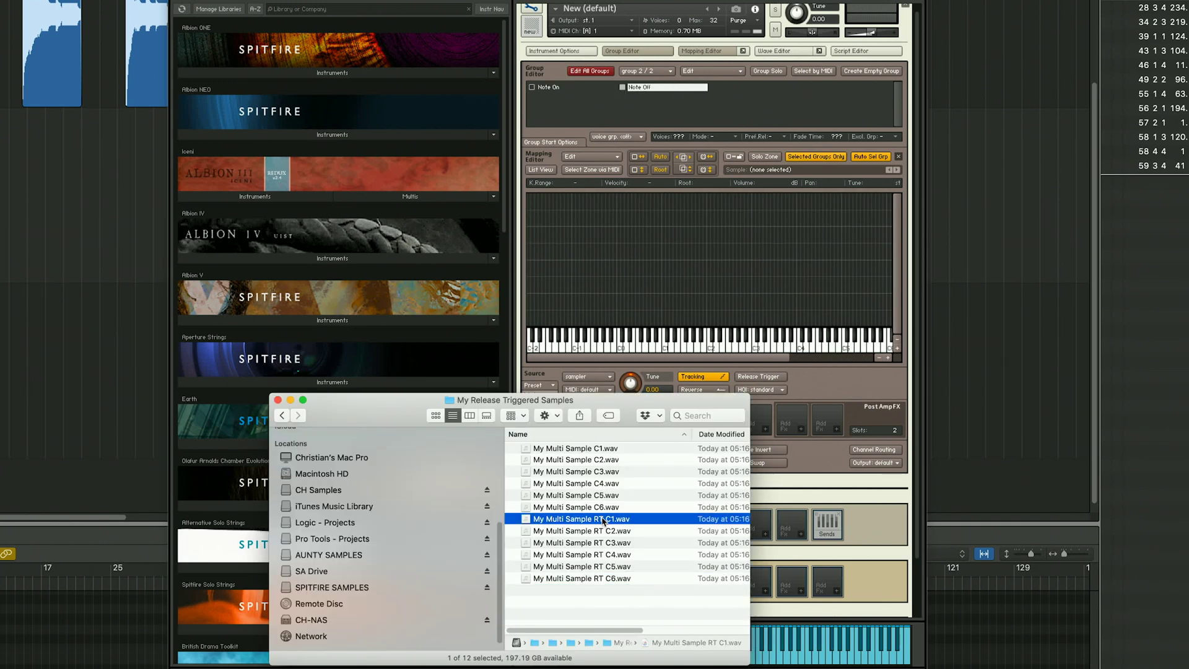
shift+click(604, 578)
drag(604, 579, 681, 260)
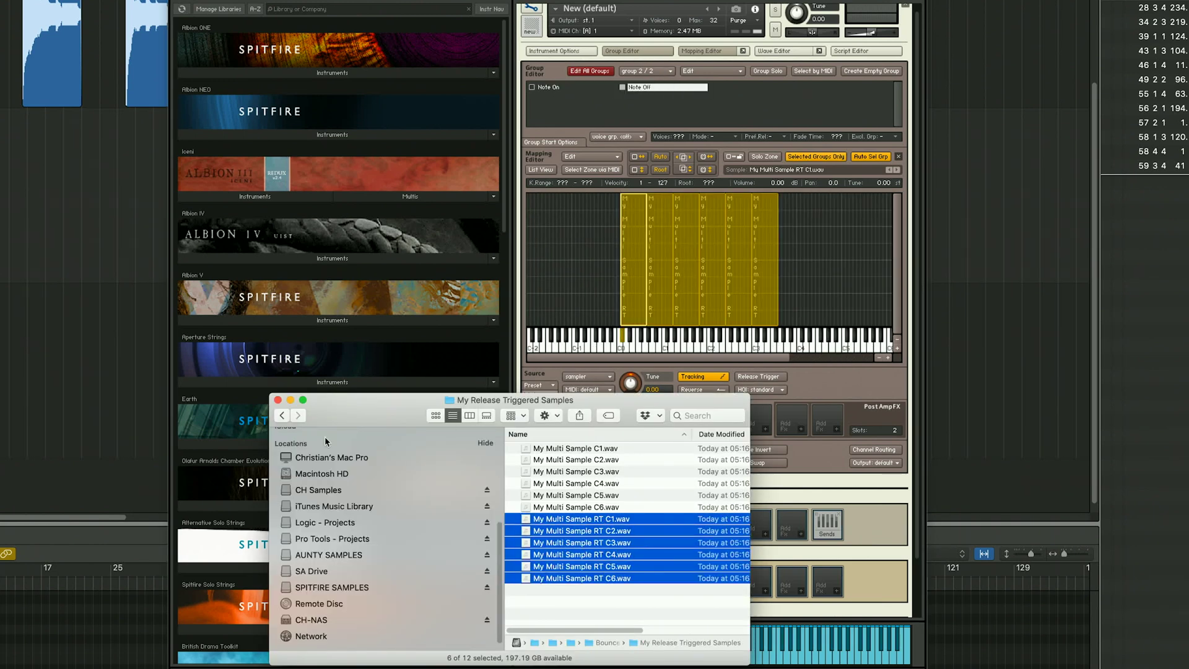
Step: Auto-map the Note Off zones from their file names, with the note-name token set to Single Key
right_click(641, 271)
click(709, 583)
click(696, 347)
click(665, 405)
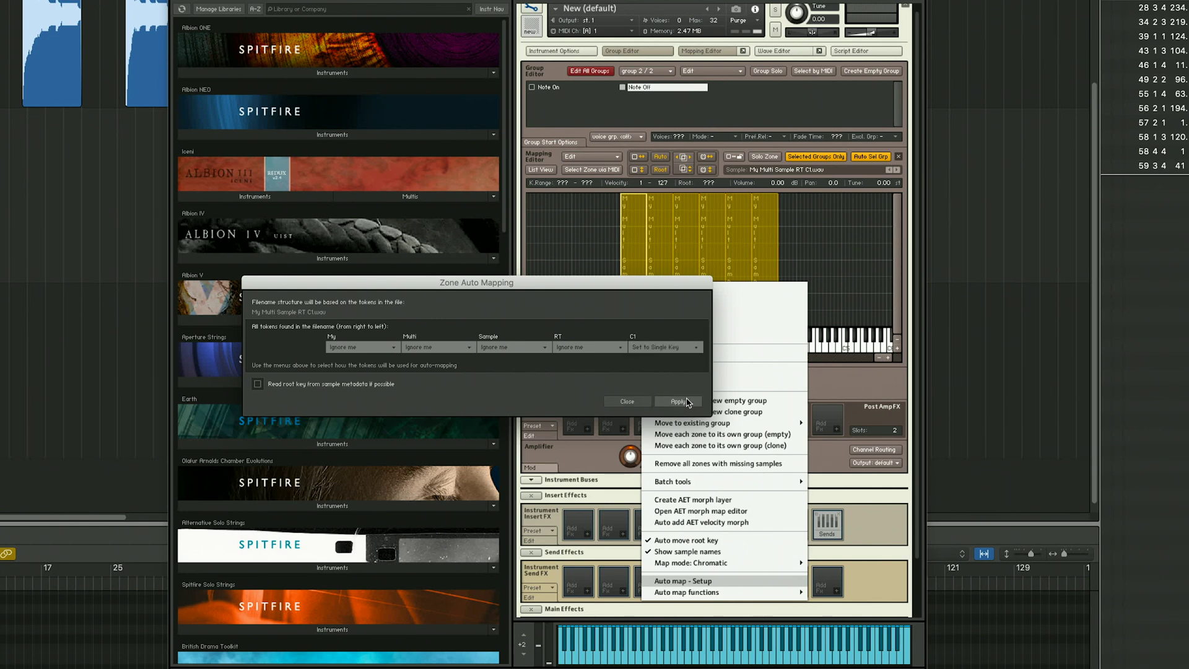
click(678, 401)
click(627, 402)
Step: Auto-spread the key ranges of the six Note Off zones via their root keys
scroll(607, 262, right, 3)
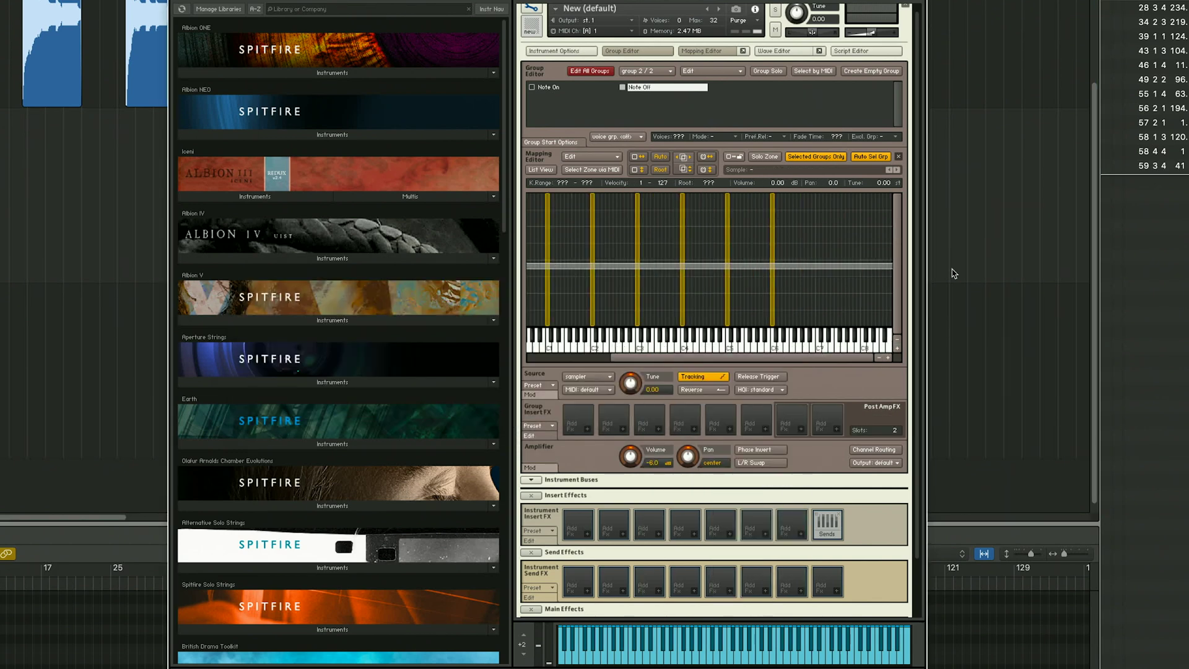
right_click(682, 273)
mouse_move(765, 590)
click(613, 595)
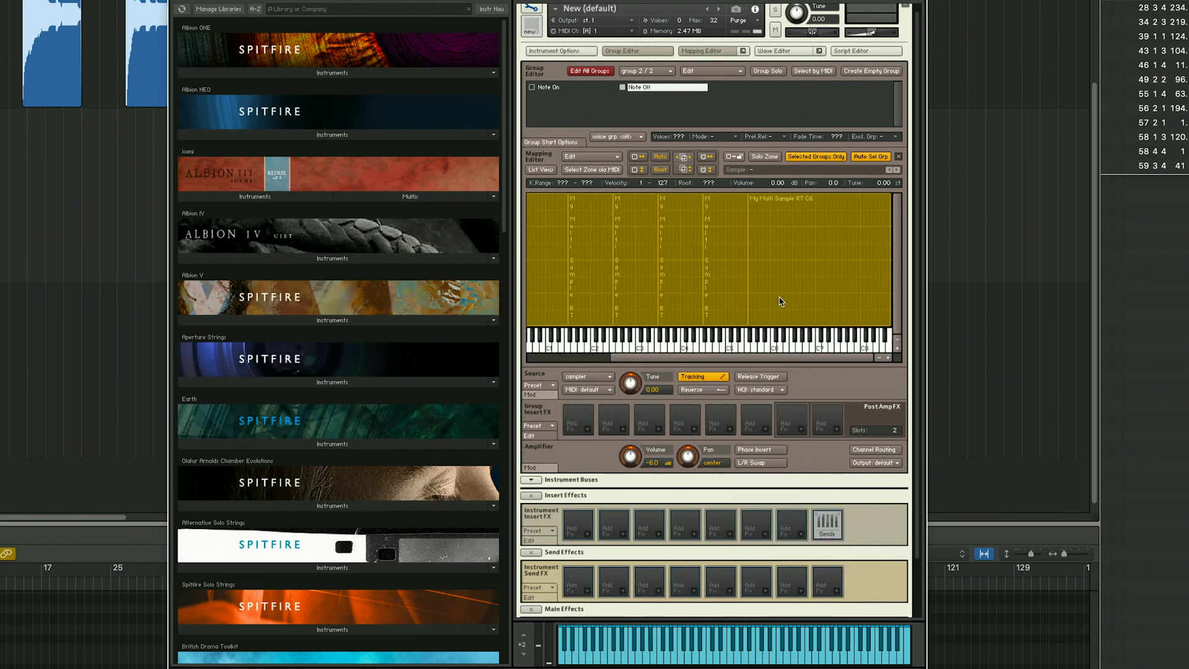
Step: Set the Note Off group to a monophonic Release Trigger and raise its amplifier volume
click(710, 52)
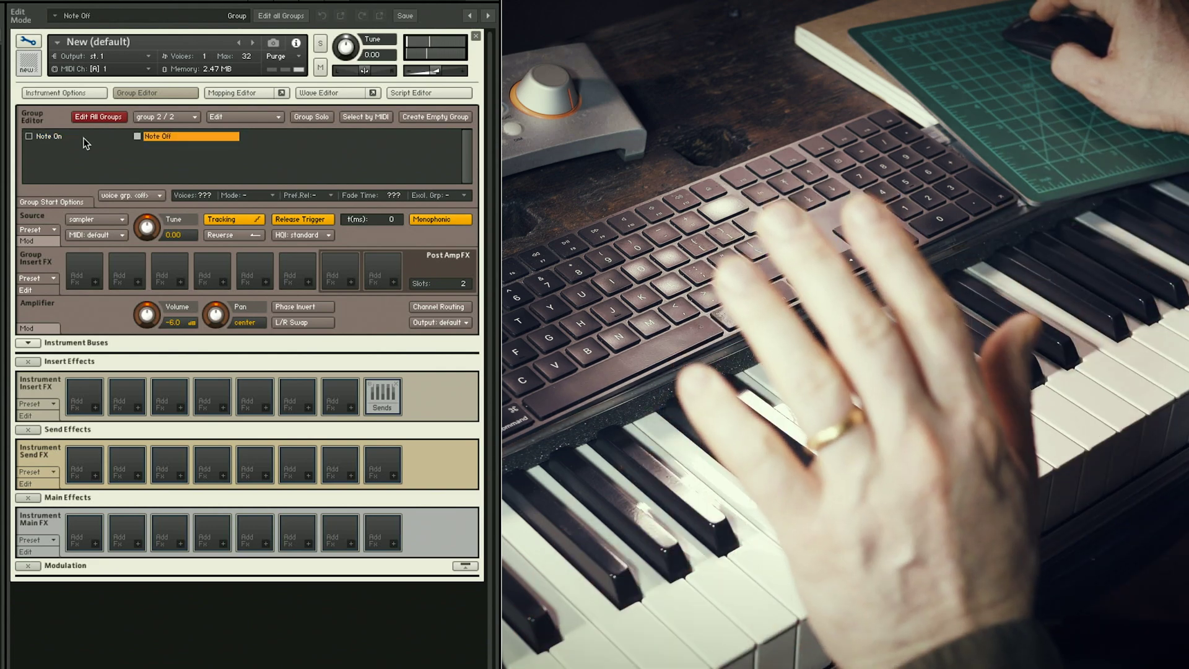
drag(149, 315, 155, 269)
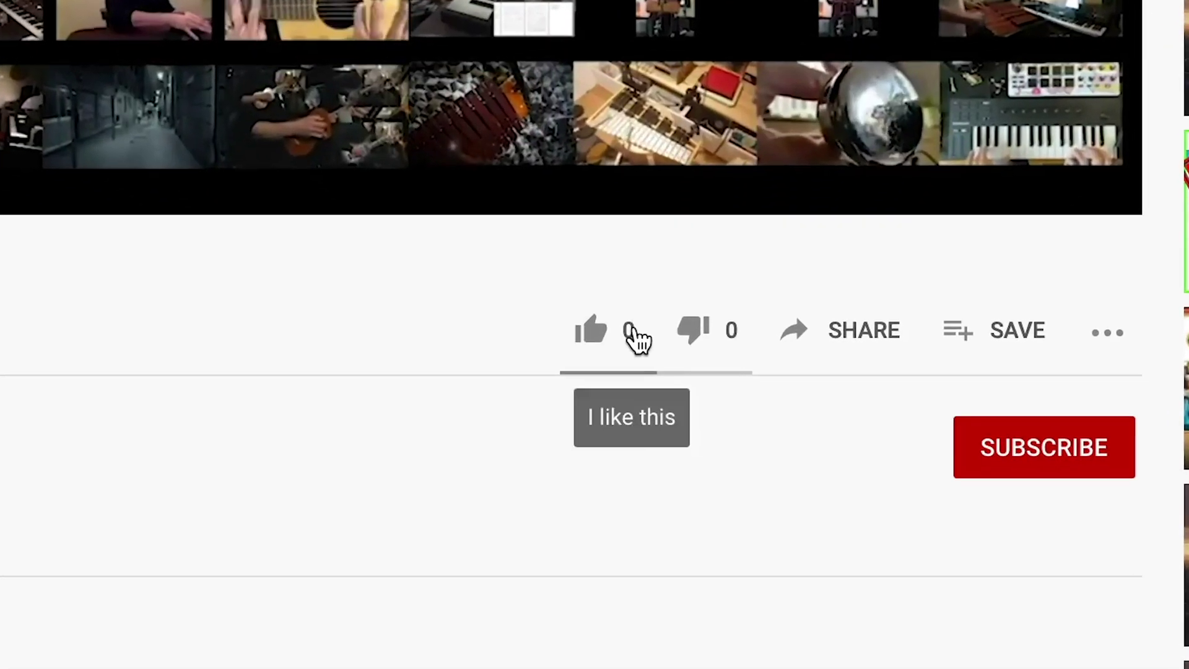
Step: Switch to YouTube, like the video and subscribe to its channel, opening the notification options
click(649, 489)
click(969, 409)
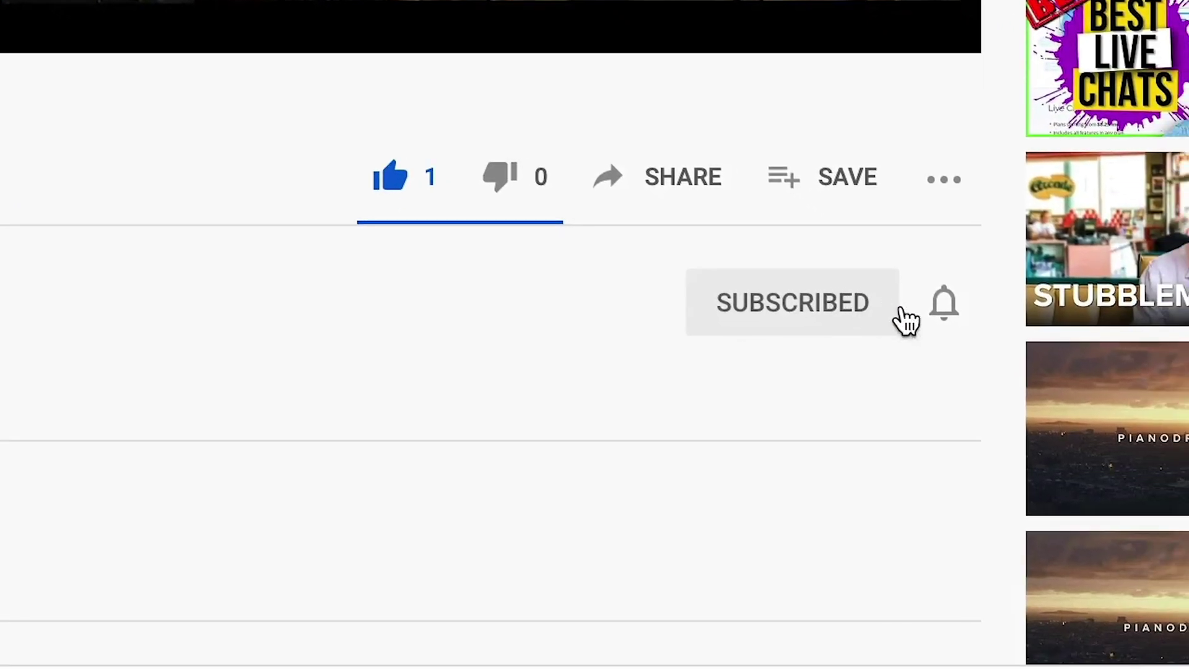
click(945, 303)
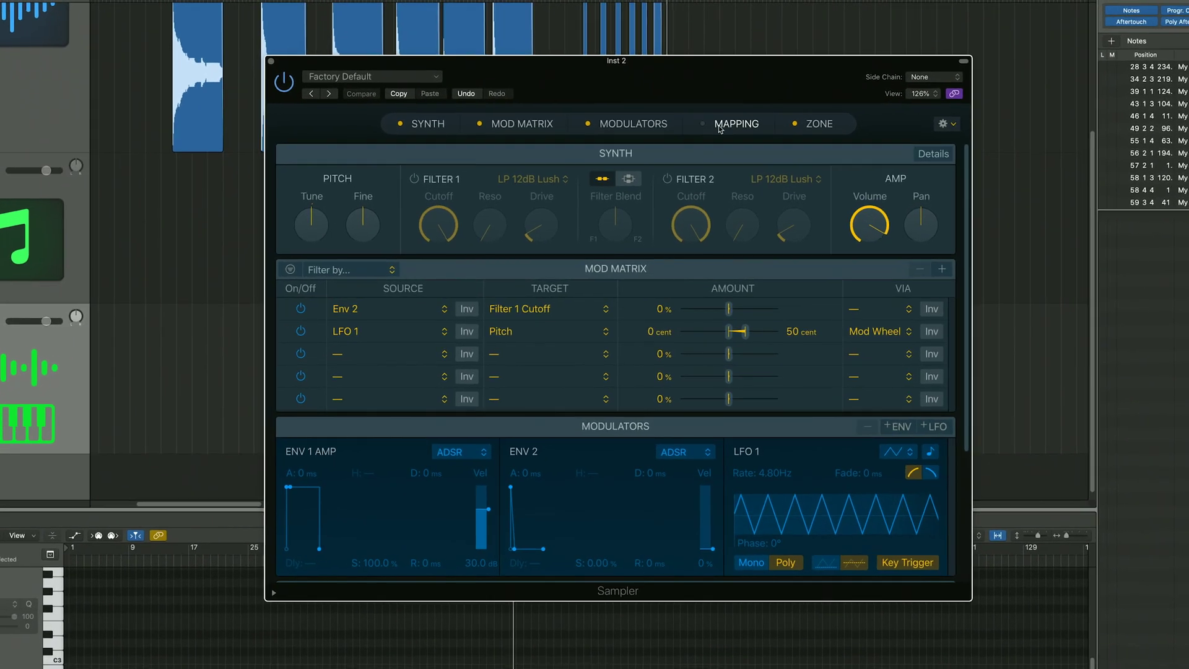
Step: Switch to Logic Pro's Sampler and add My Multi Sample C1.wav through C6.wav from Finder to its mapping
click(722, 149)
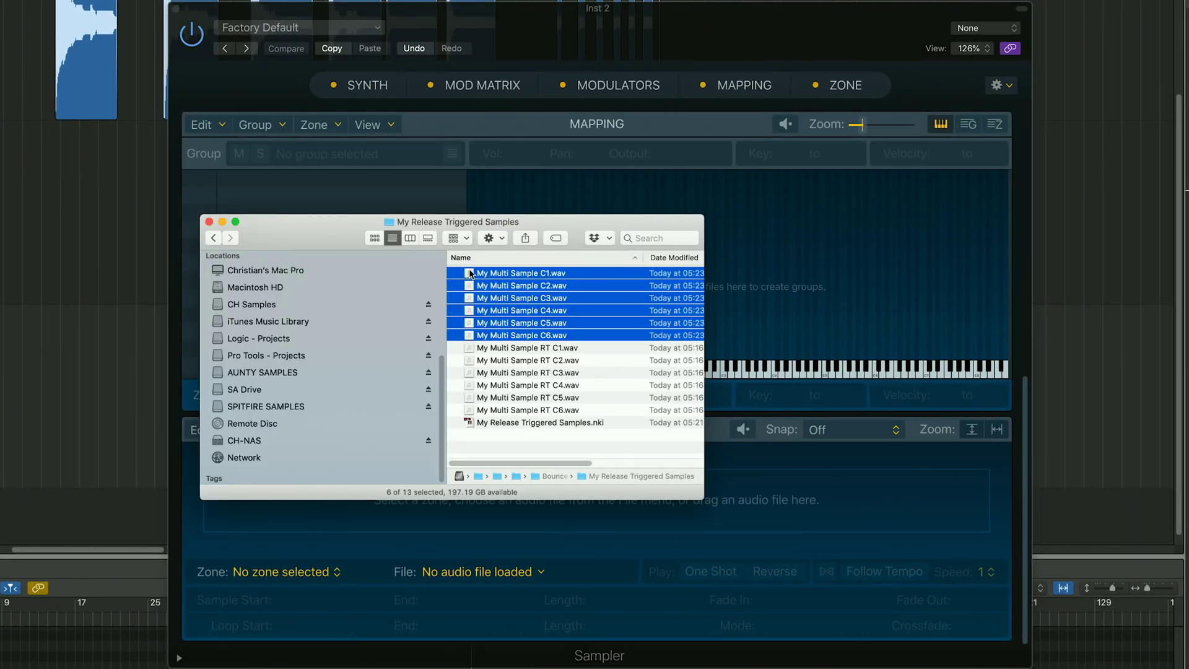
drag(470, 273, 794, 253)
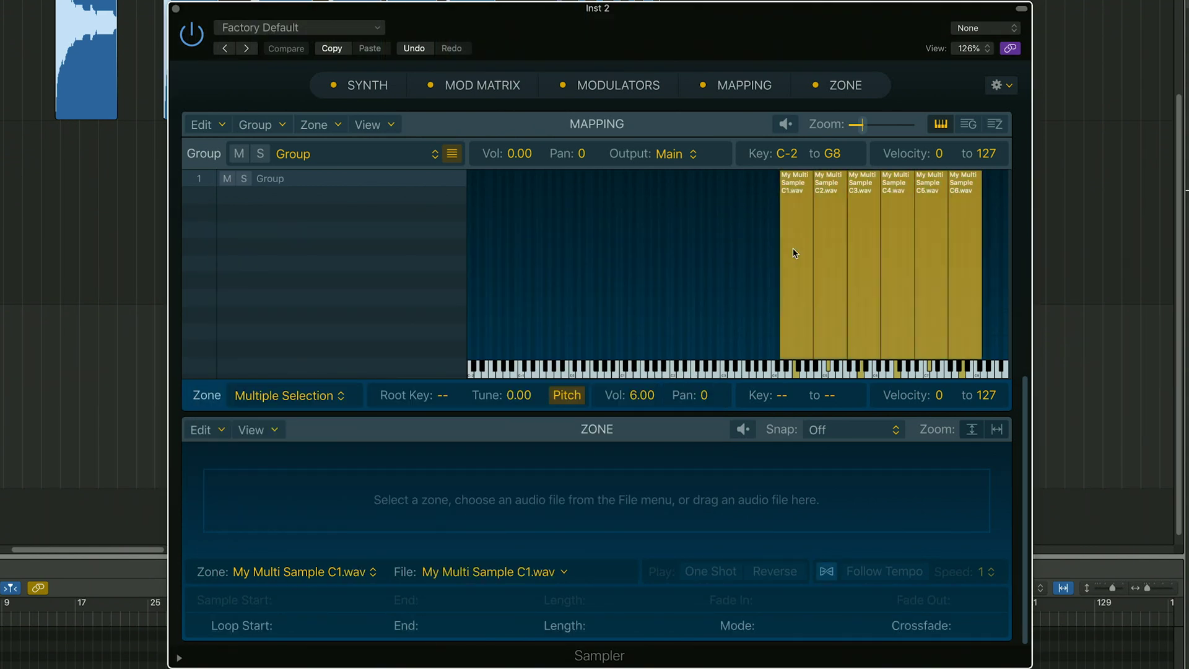
click(795, 187)
drag(738, 210, 703, 256)
click(961, 252)
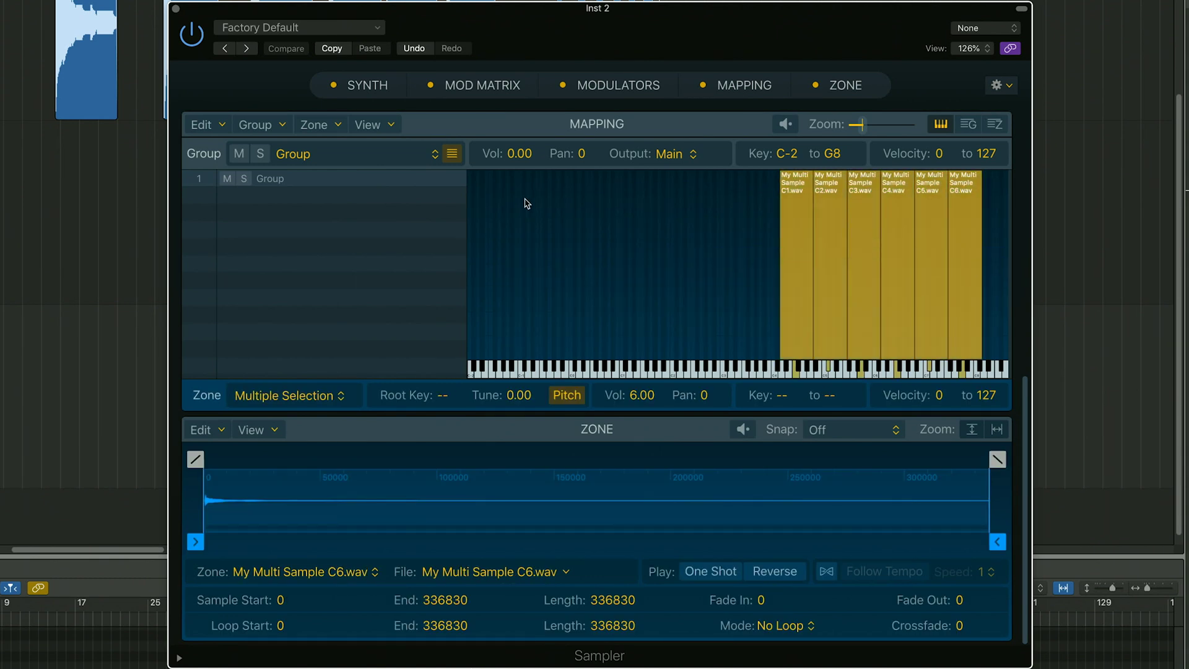
Step: Automap the six sustained-sample zones using the root notes from their audio file names
click(338, 126)
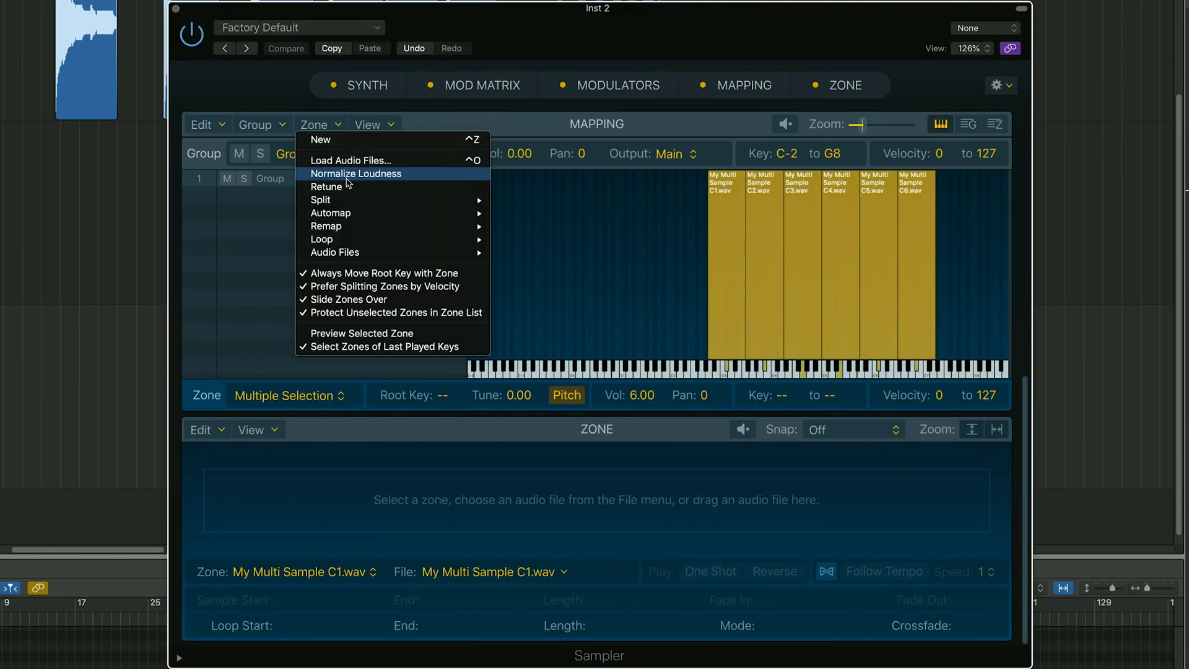
mouse_move(345, 215)
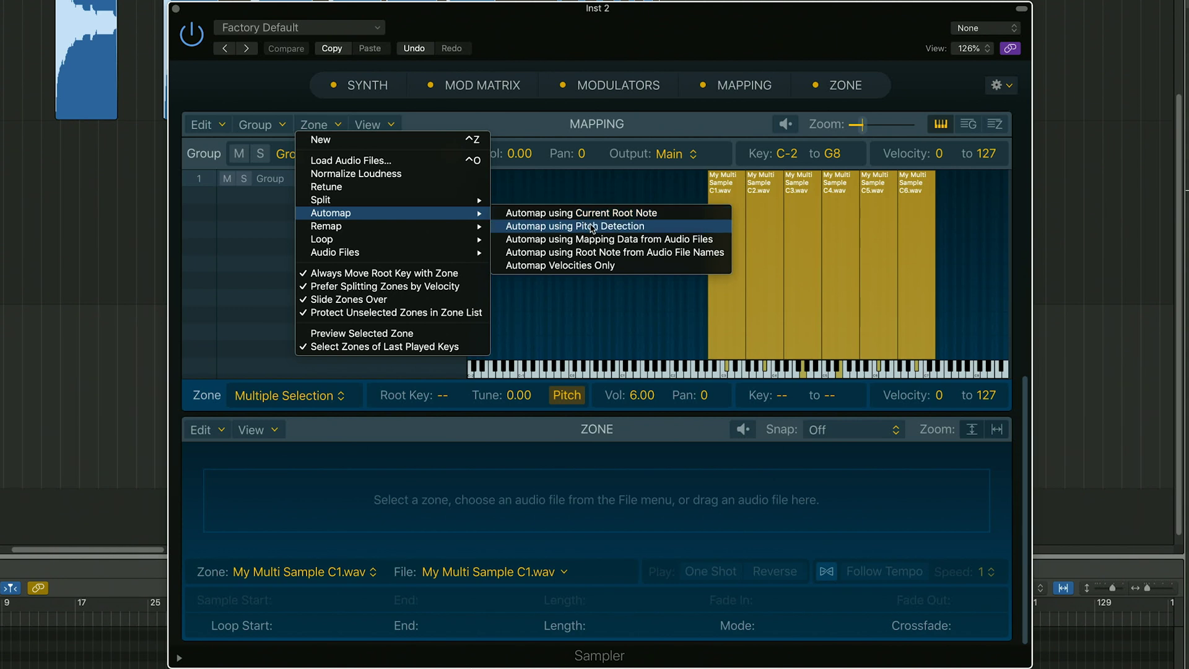
click(593, 254)
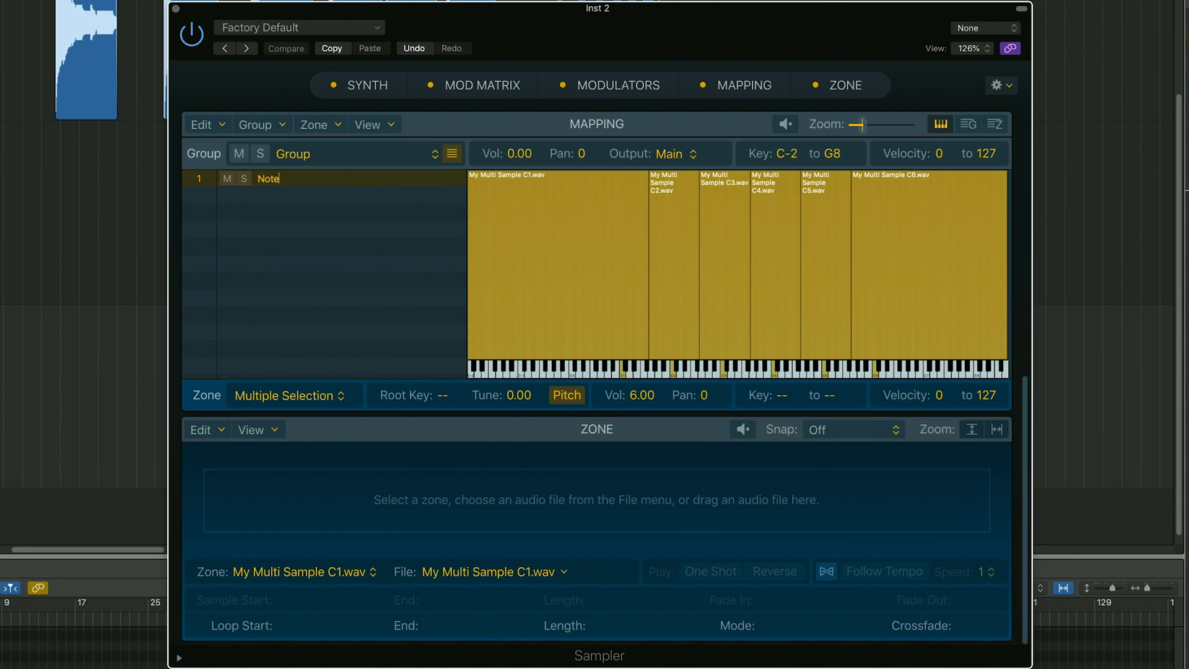
Step: Name the sample group Note On and lengthen the release of the Env 1 Amp envelope
key(Return)
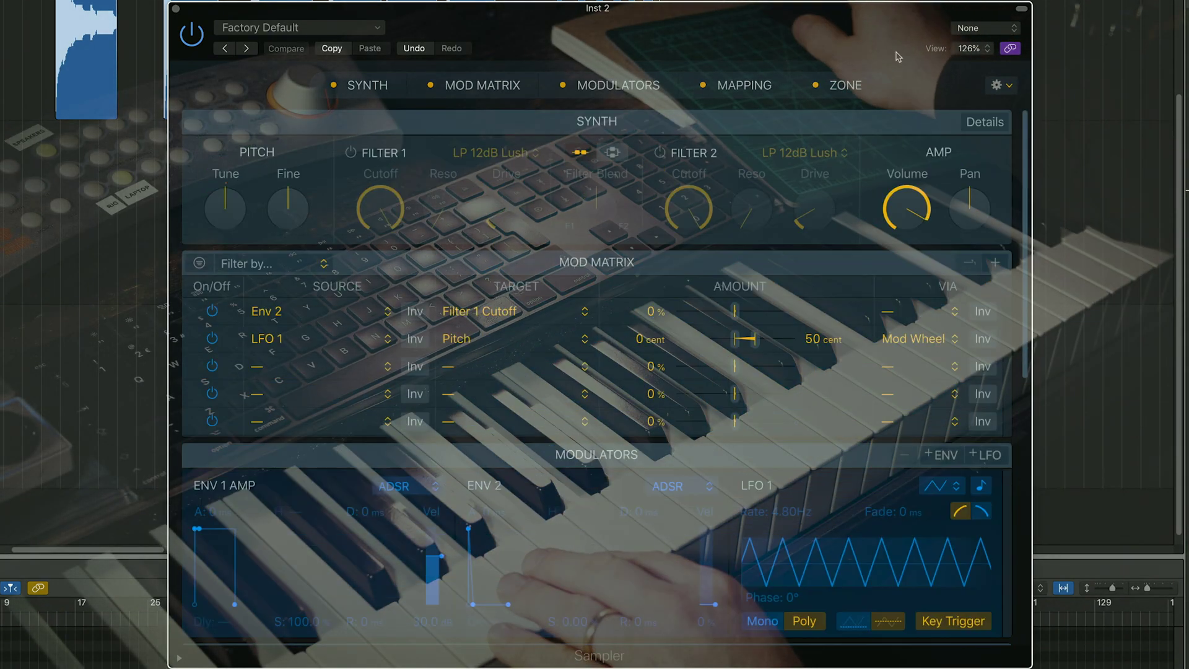
drag(234, 605, 255, 605)
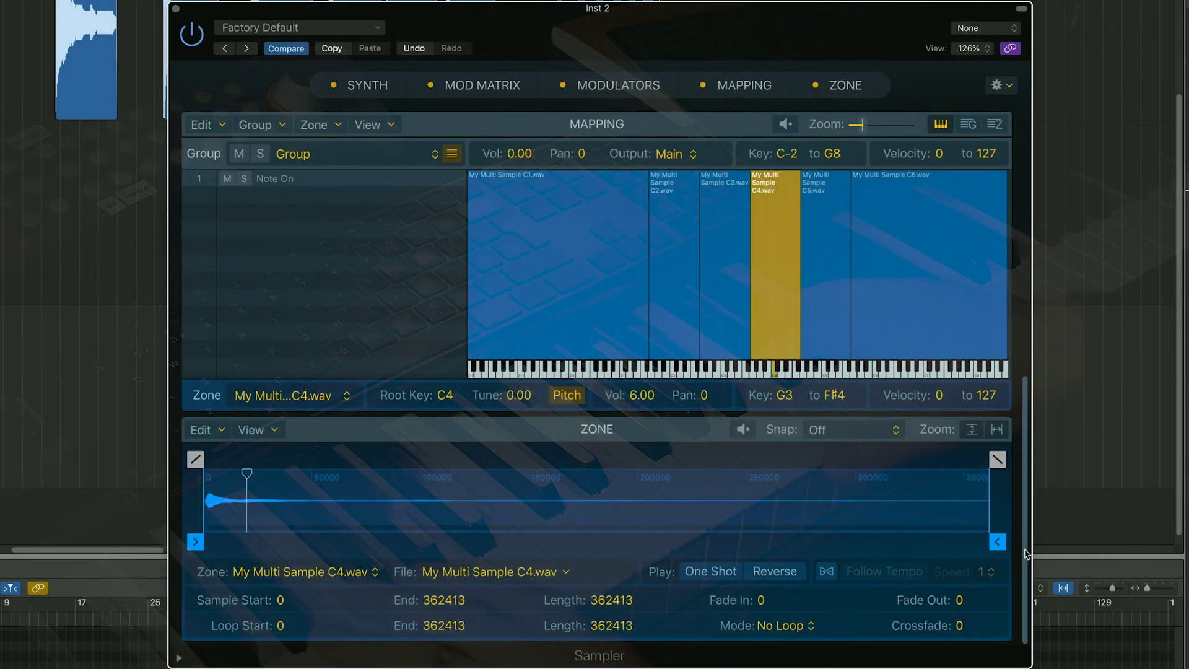
Step: Create a group named Note Off and add My Multi Sample RT C1.wav through RT C6.wav from Finder to its mapping
click(269, 127)
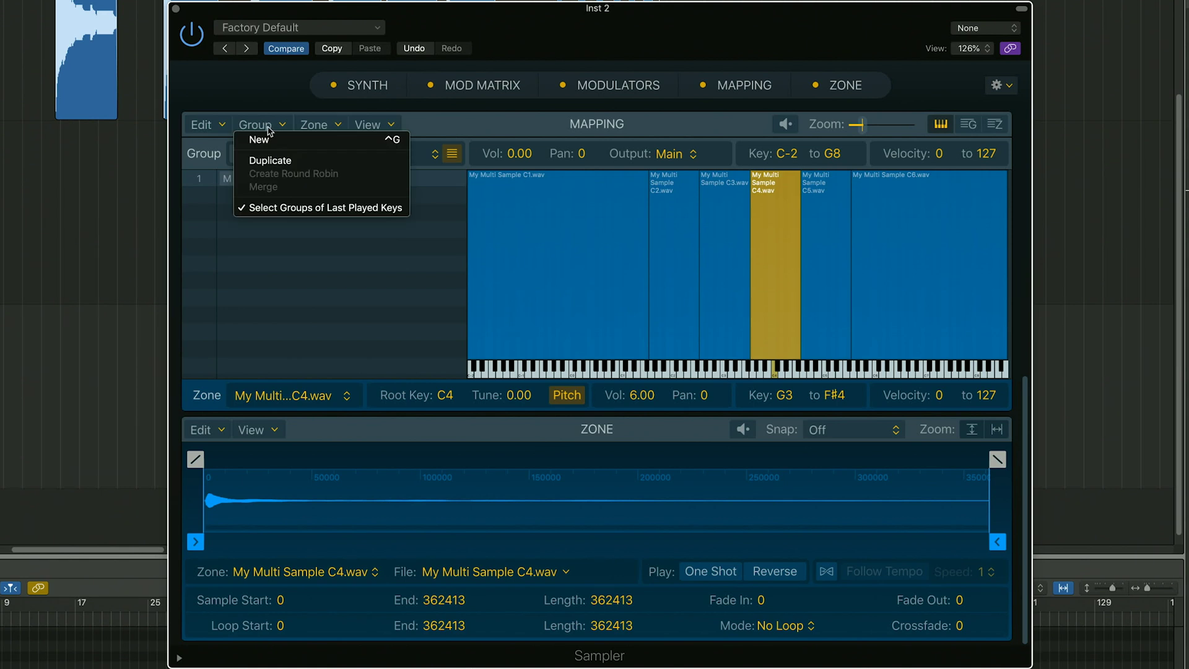
click(271, 140)
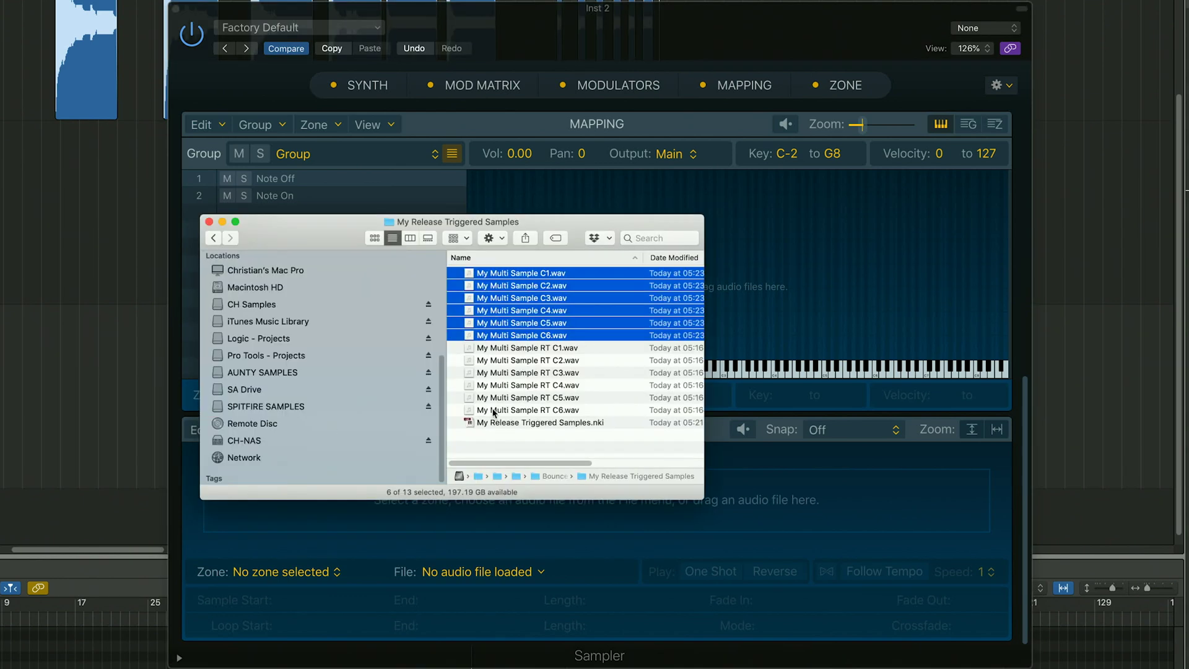
click(527, 348)
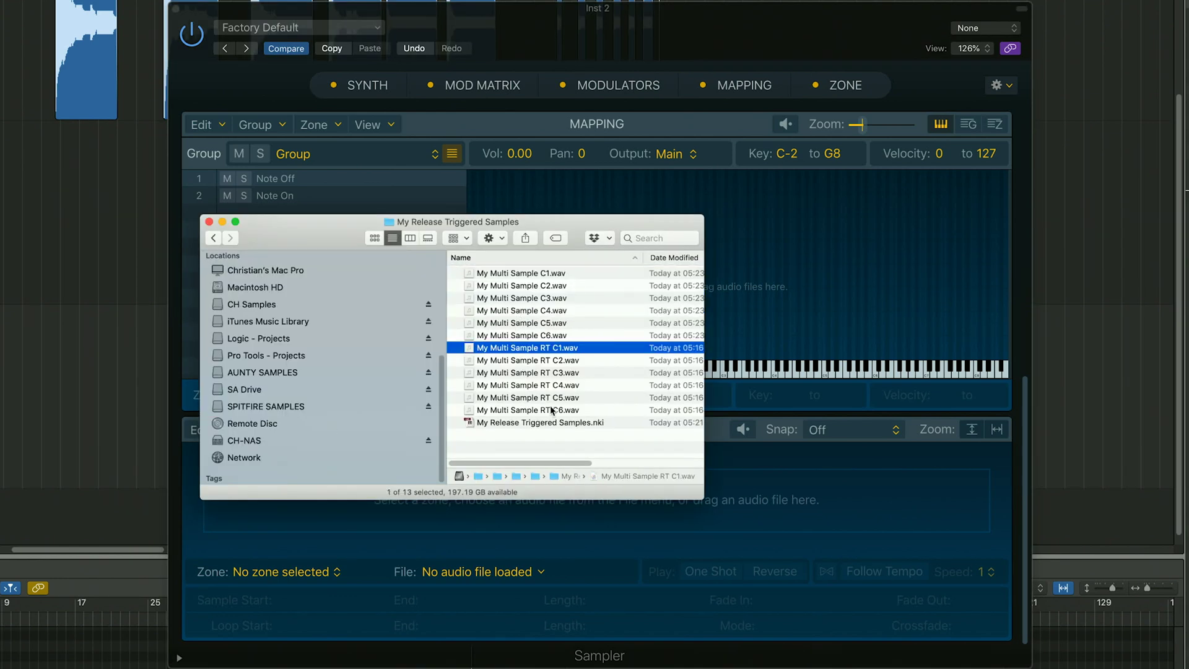
shift+click(527, 409)
drag(526, 410, 715, 204)
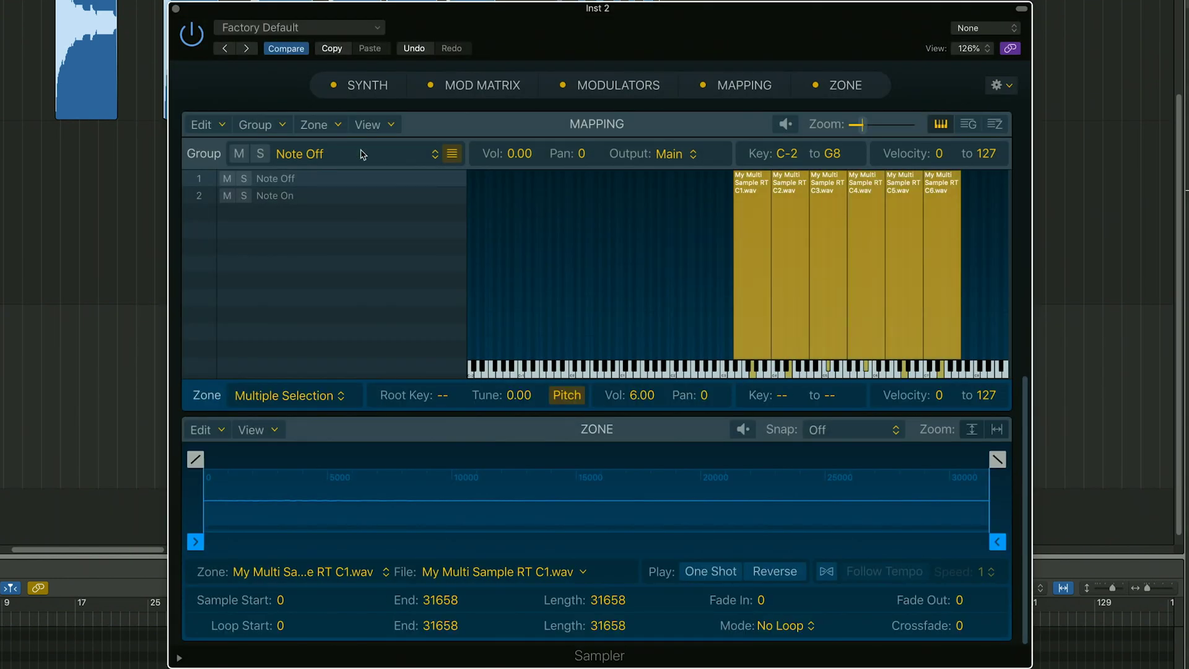
Step: Automap the six Note Off zones using the root notes from their audio file names
click(326, 126)
mouse_move(346, 214)
click(586, 227)
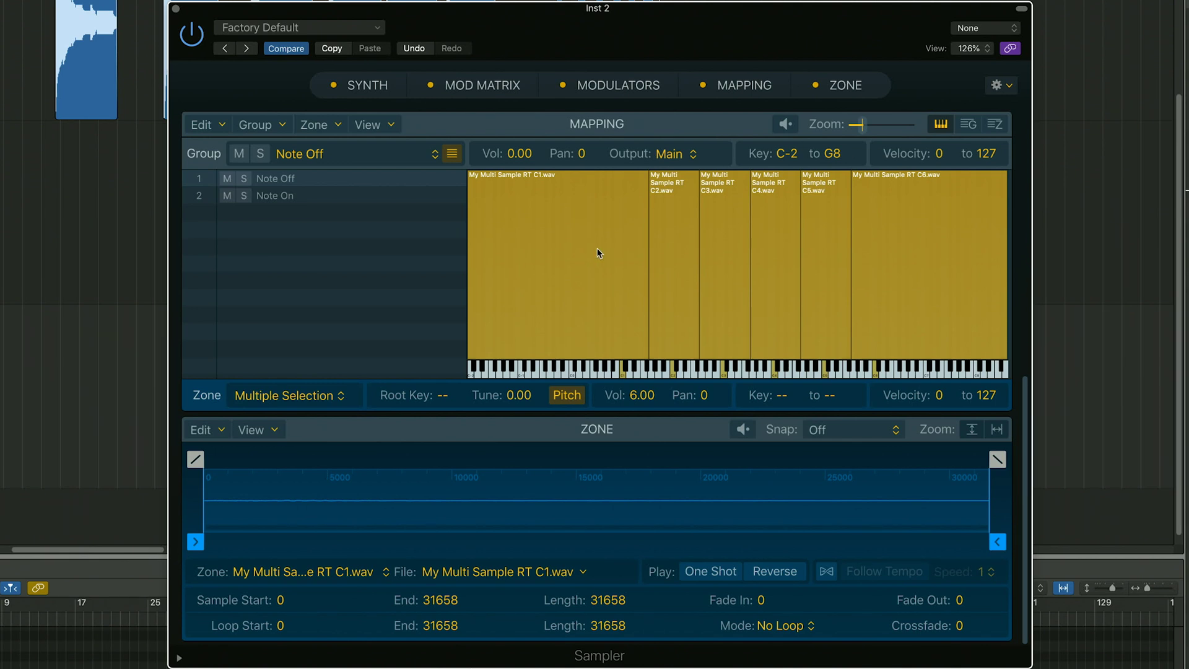
Step: Turn on Release Trigger and its Decay for the Note Off group, raising the decay time to 800
click(969, 125)
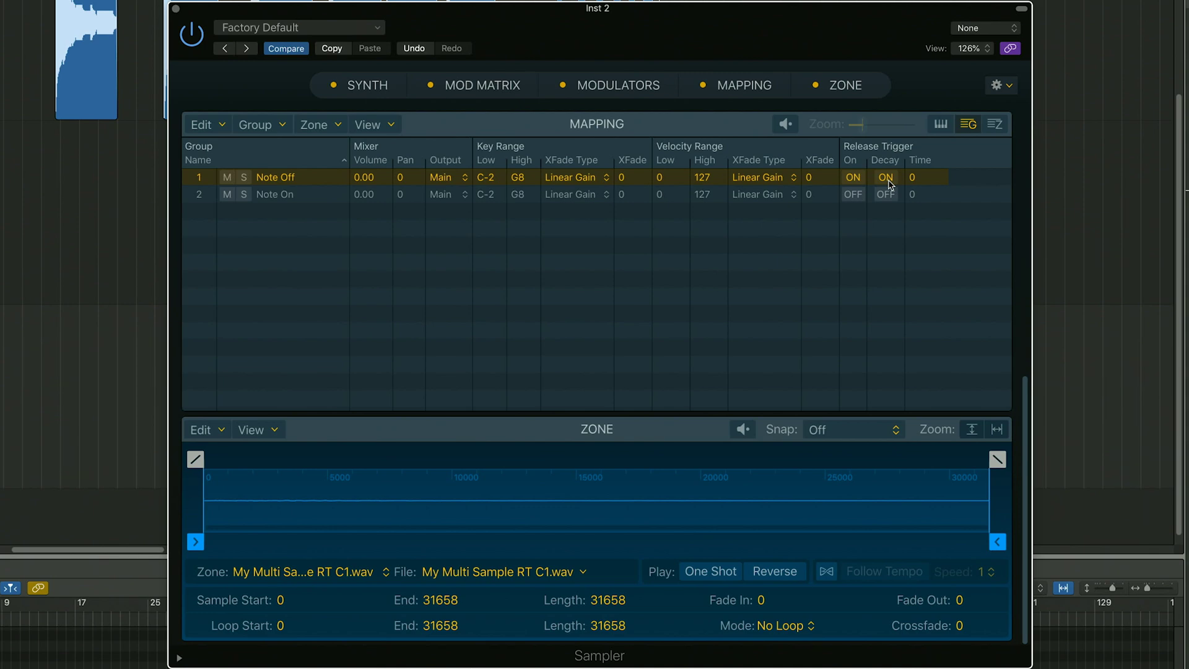
drag(921, 179, 923, 140)
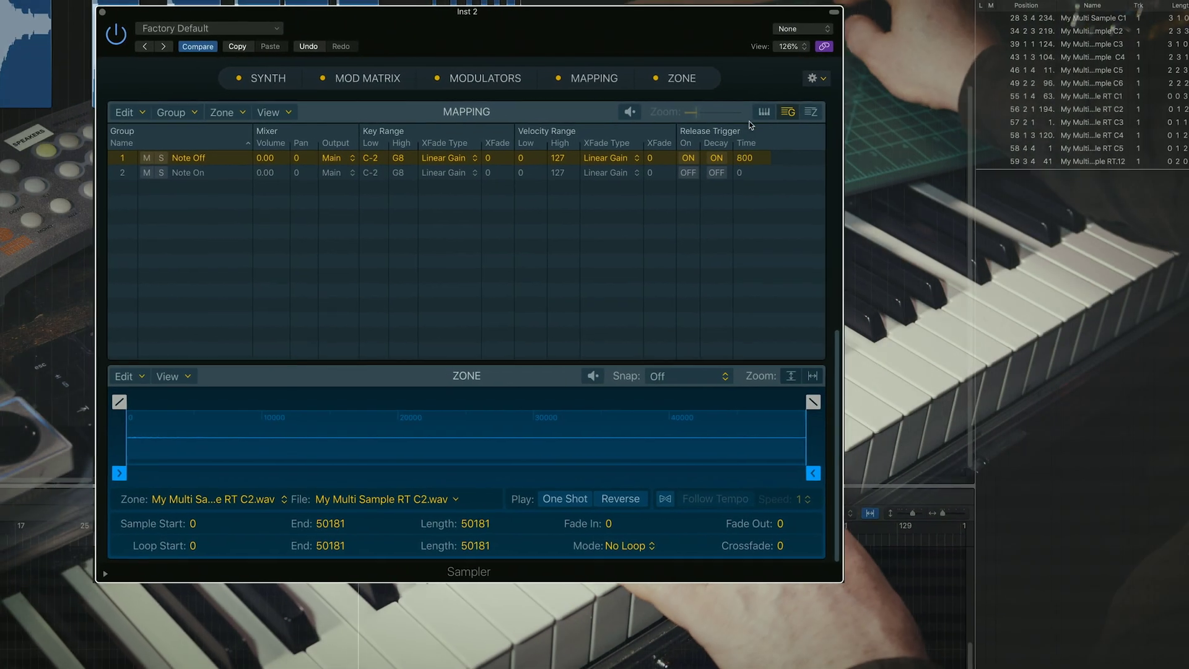
drag(750, 125, 747, 69)
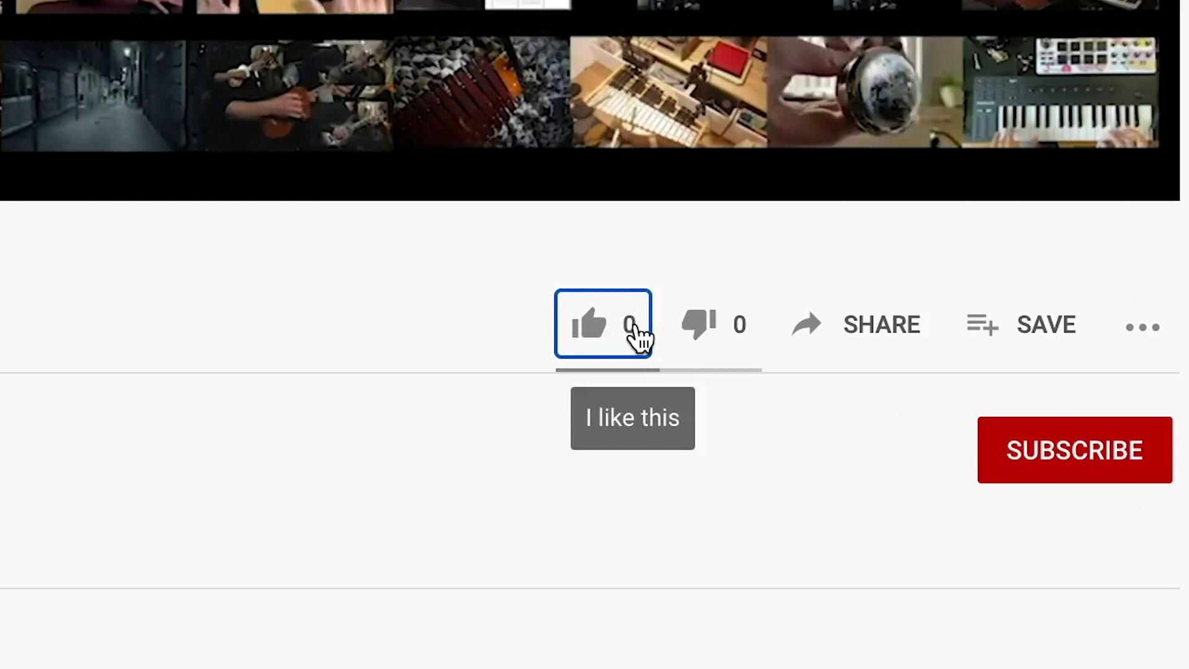
Step: Switch to YouTube, like the video and subscribe to the PIANOBOOK channel with notifications set to All
click(635, 326)
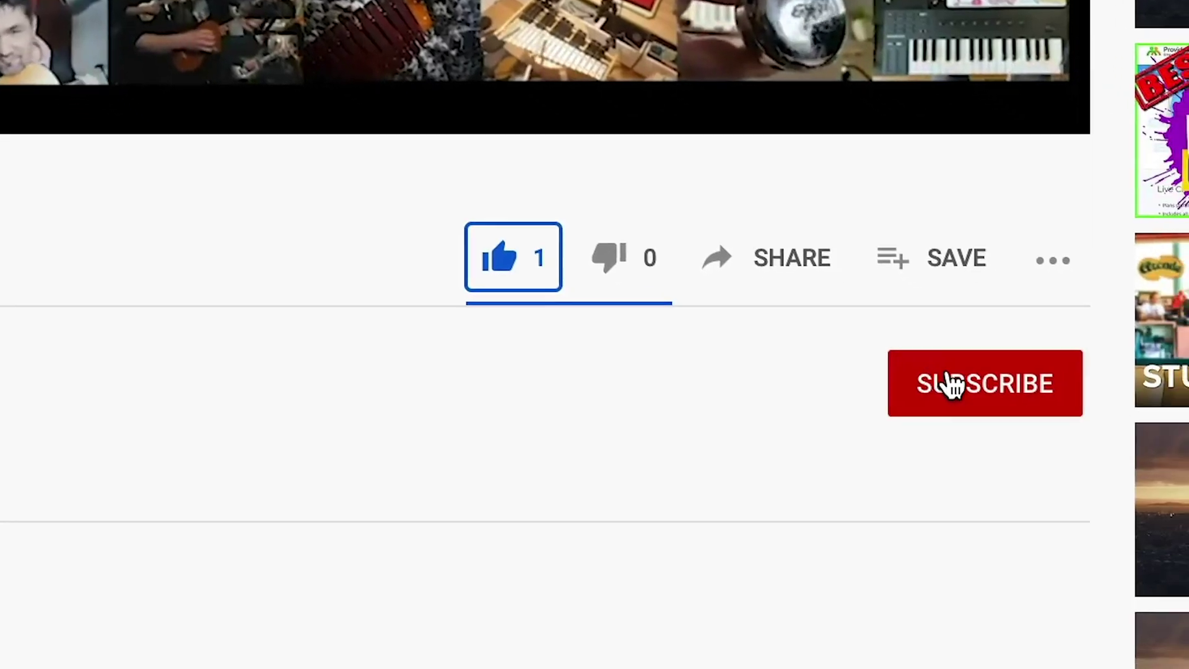
click(1053, 449)
click(955, 309)
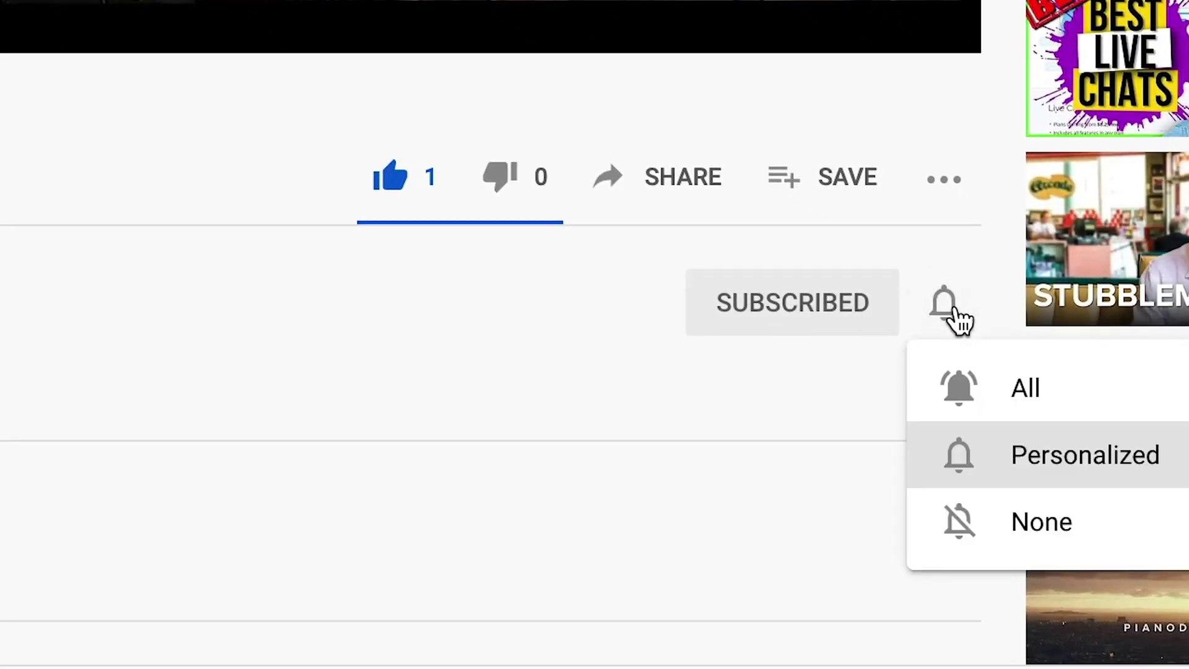
click(1022, 416)
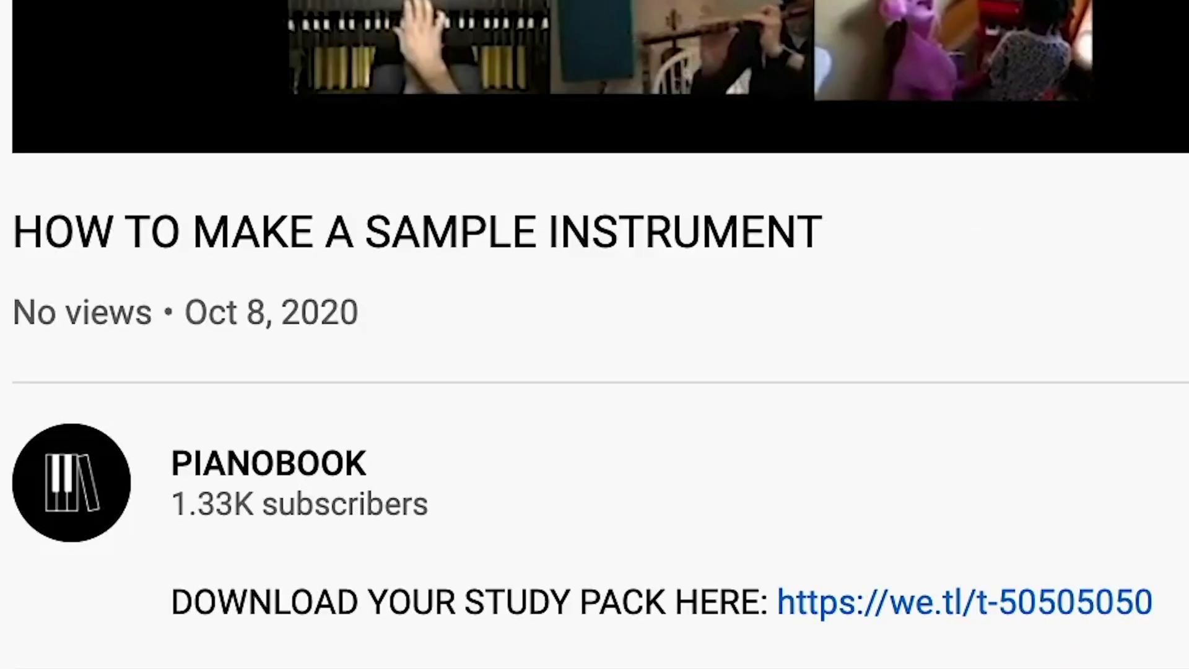